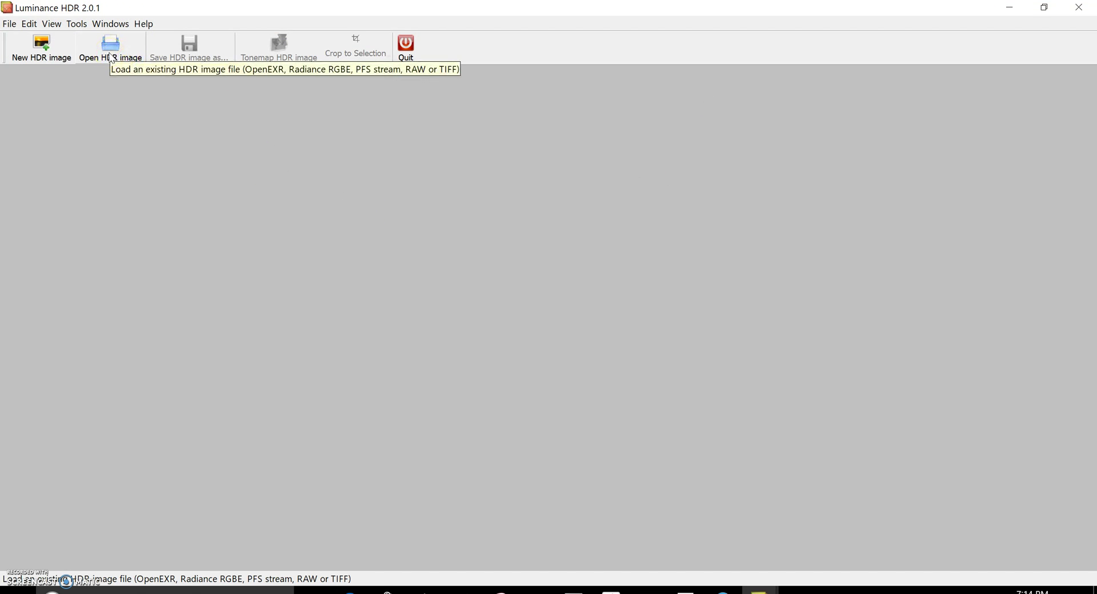
Open obj_mesh_frame_parplot_center.hdr from the Kaleider folder
left_click(111, 58)
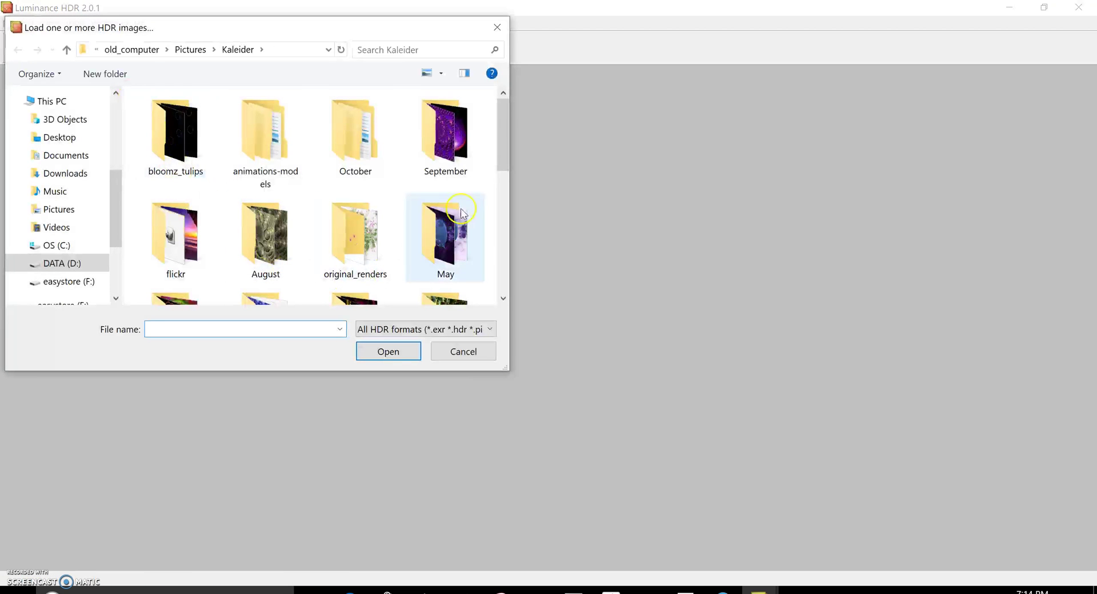
left_click_drag(503, 137, 502, 270)
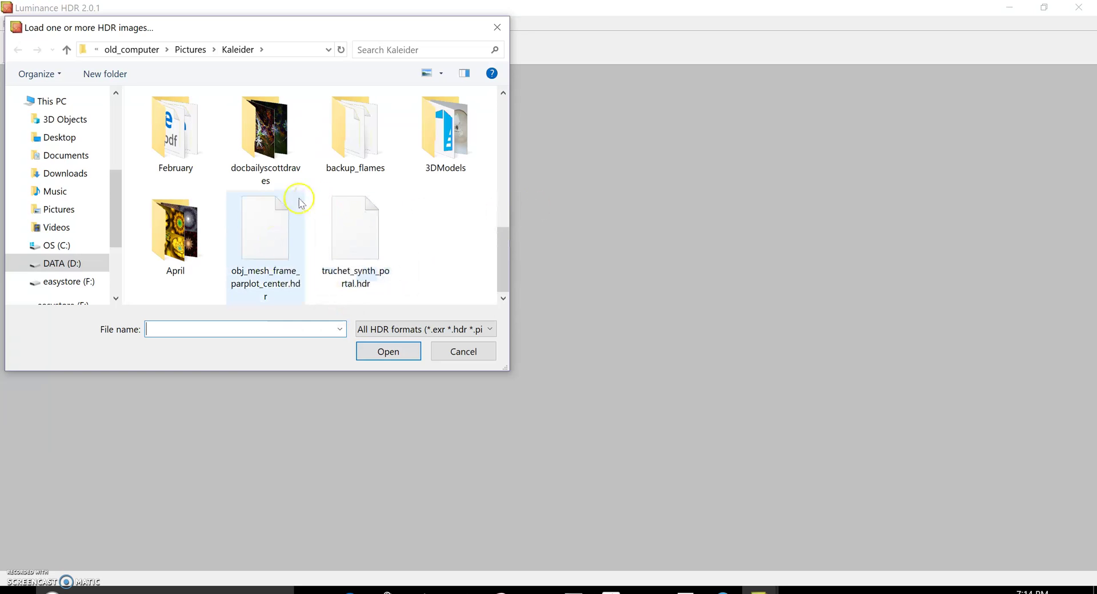
left_click(274, 221)
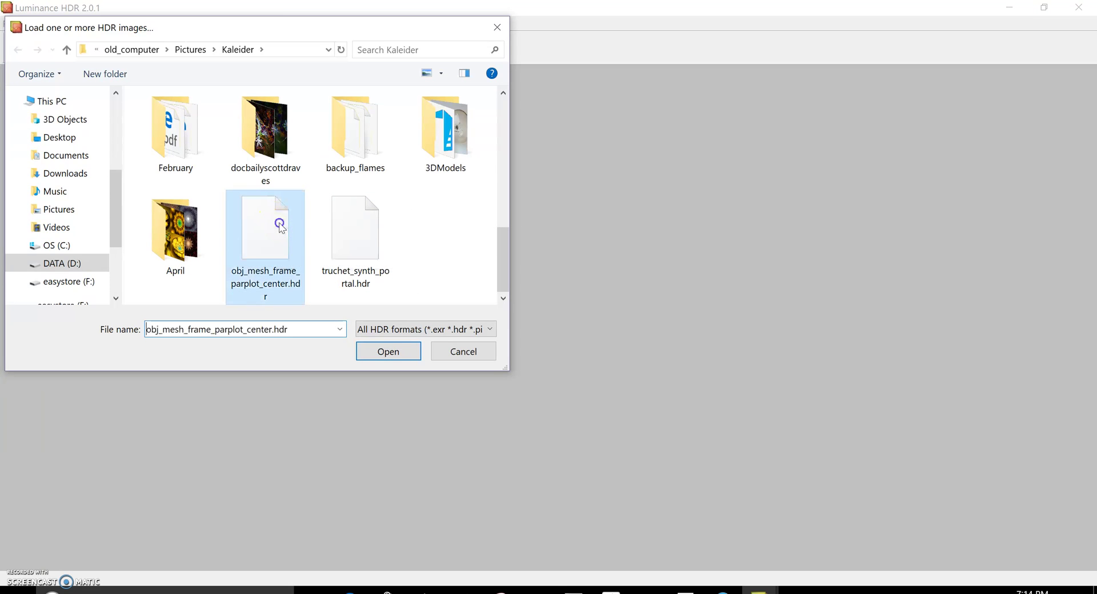
left_click(398, 353)
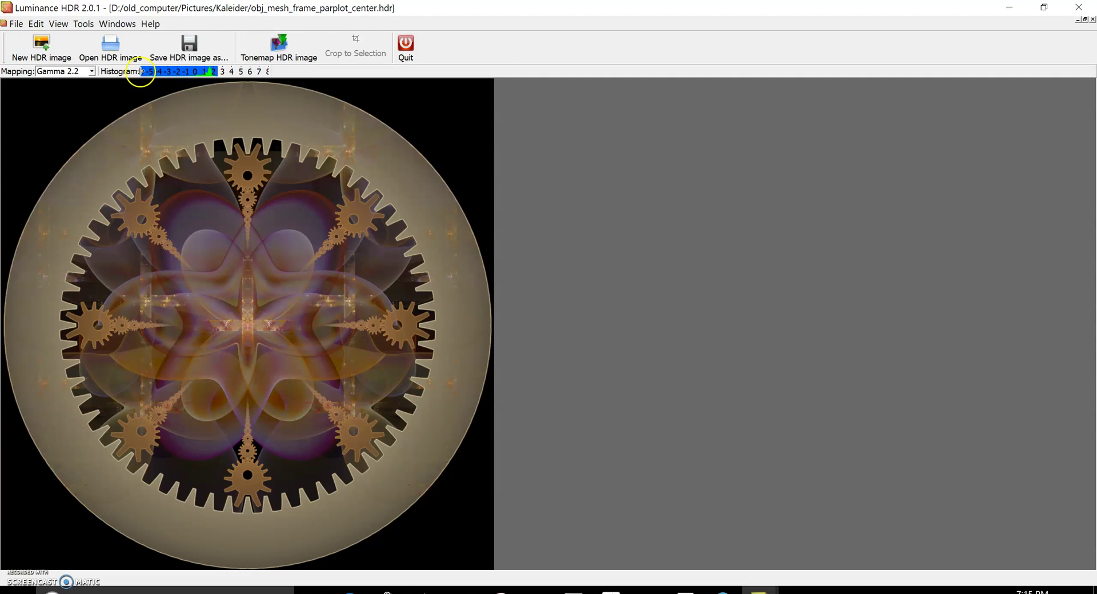
Narrow the histogram range and switch the preview mapping to Linear
left_click_drag(142, 71, 187, 72)
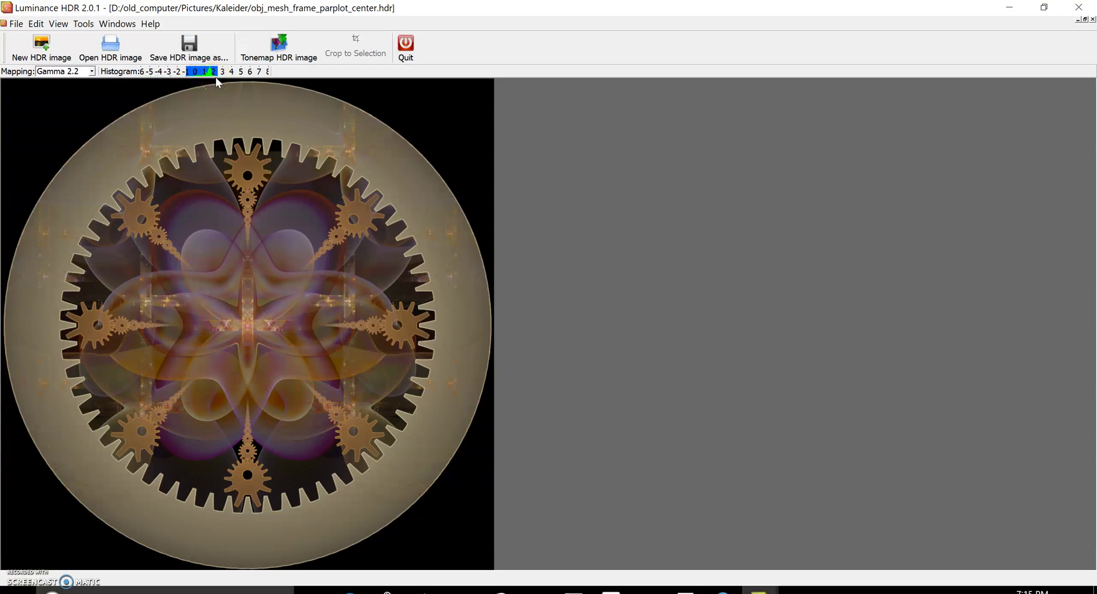
left_click(92, 72)
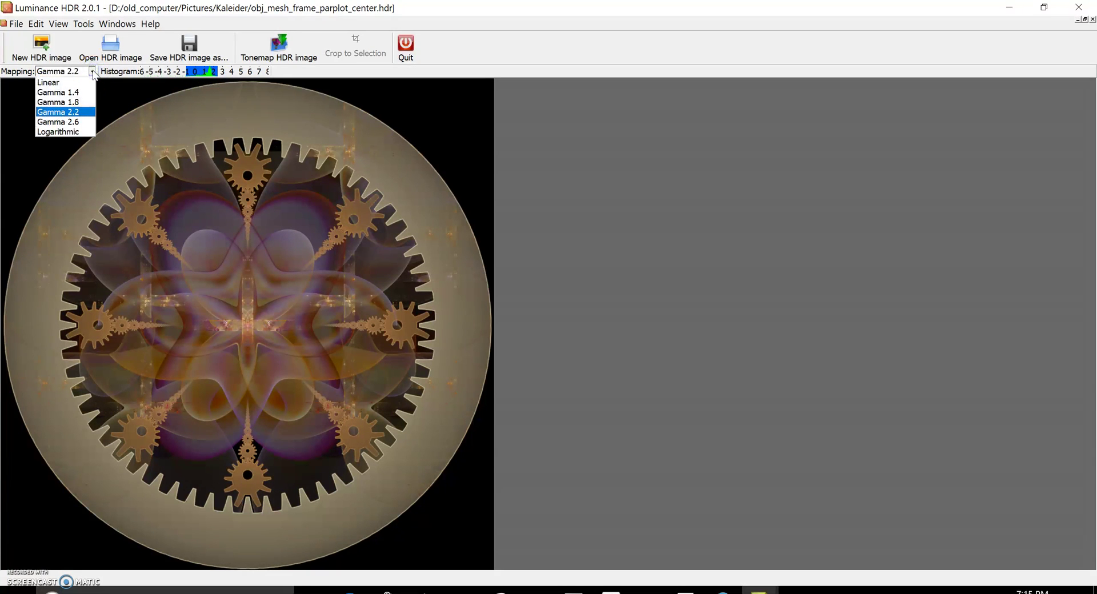
left_click(49, 82)
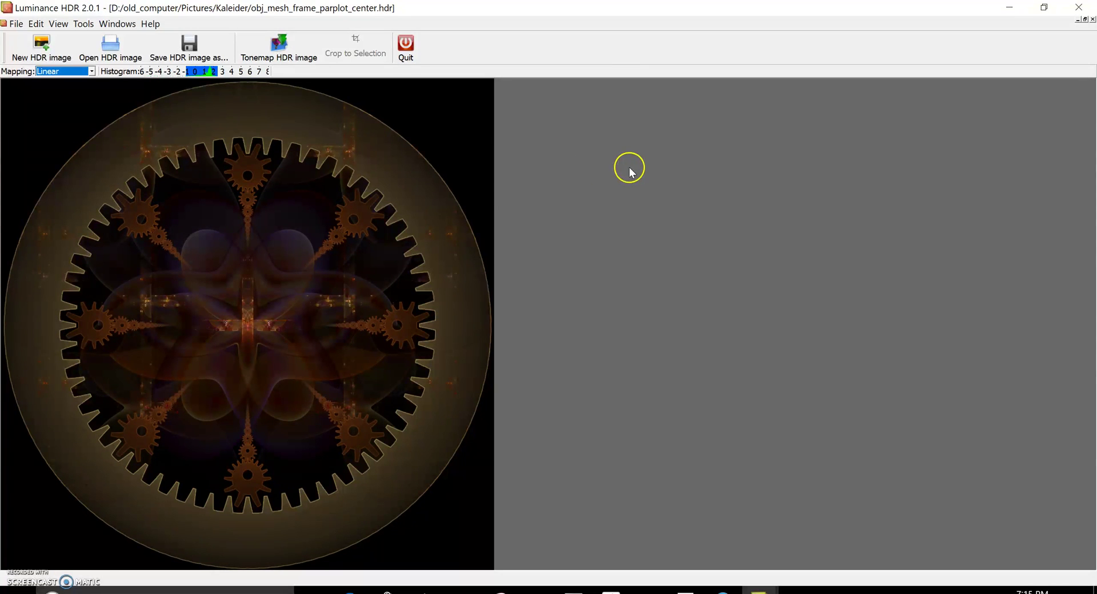
Shrink the HDR histogram's dynamic range from the View menu
left_click(61, 24)
left_click(85, 110)
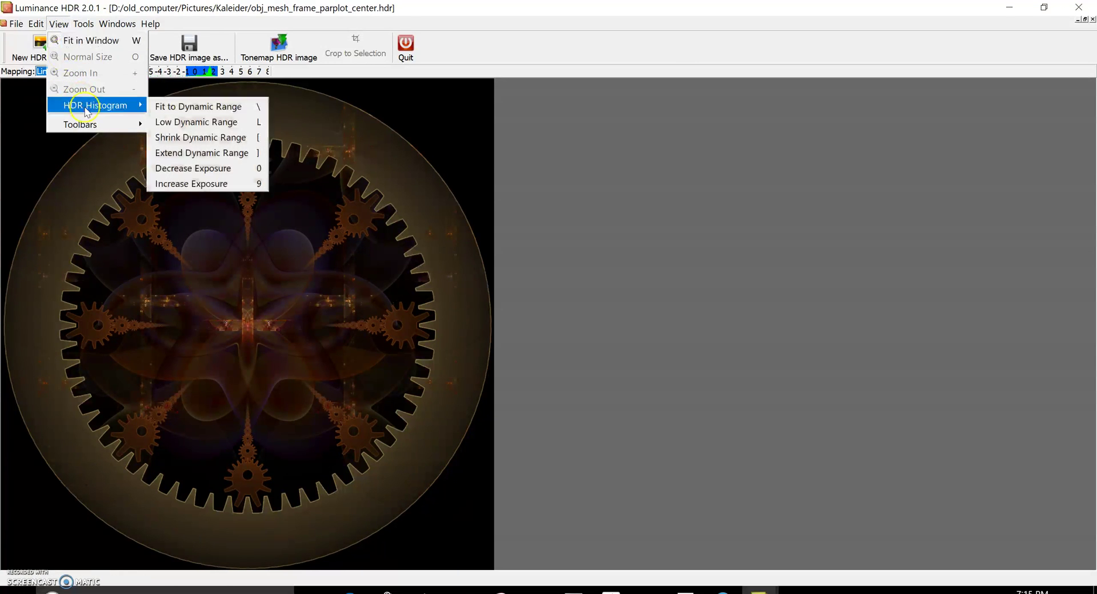
left_click(201, 143)
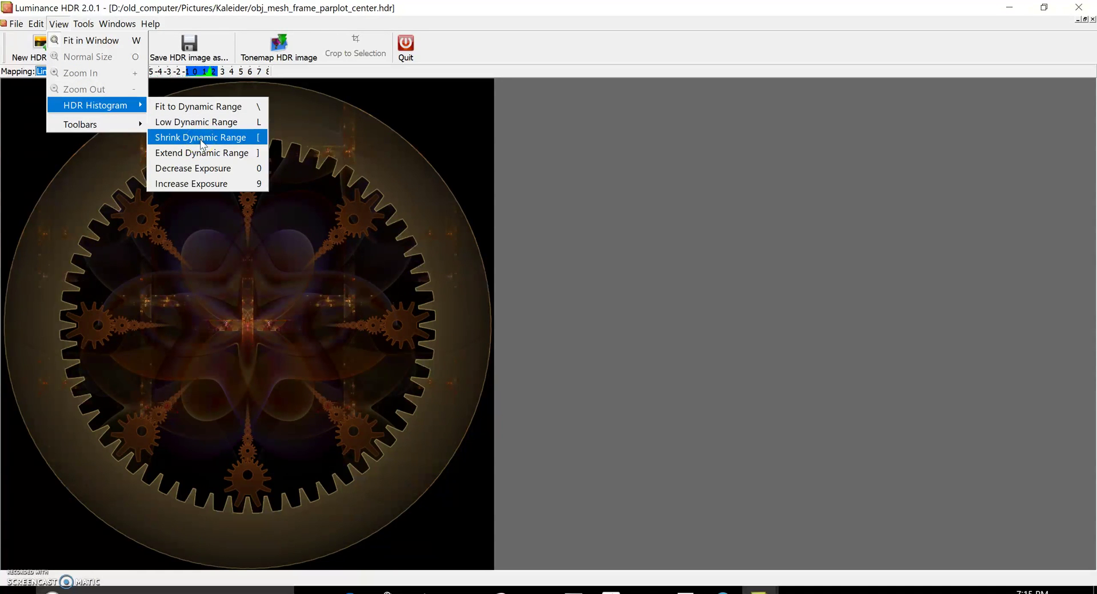
left_click(201, 143)
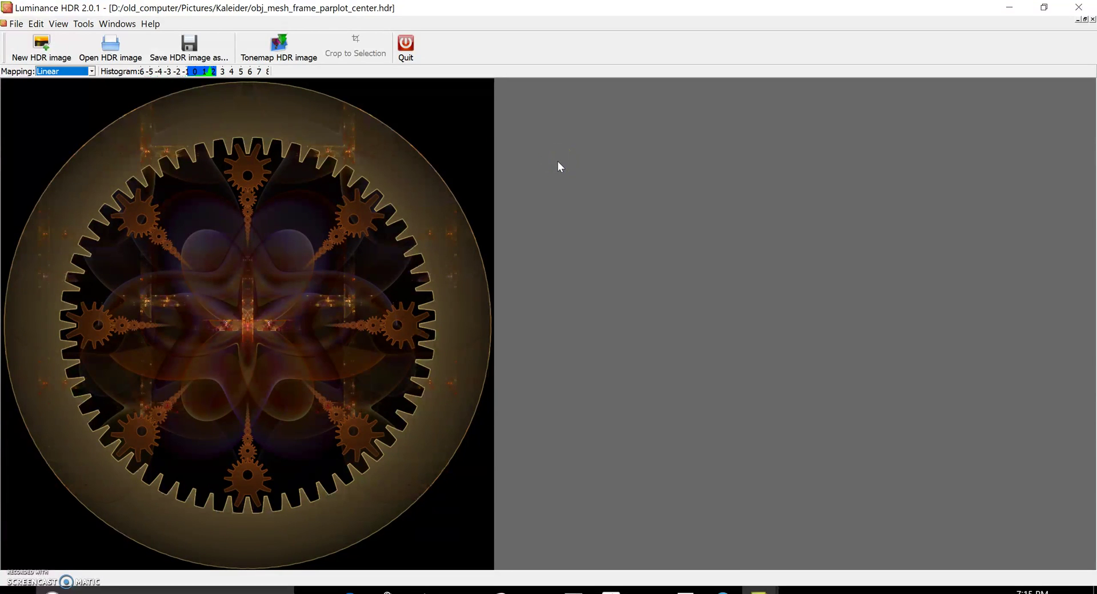
left_click(558, 168)
left_click(16, 23)
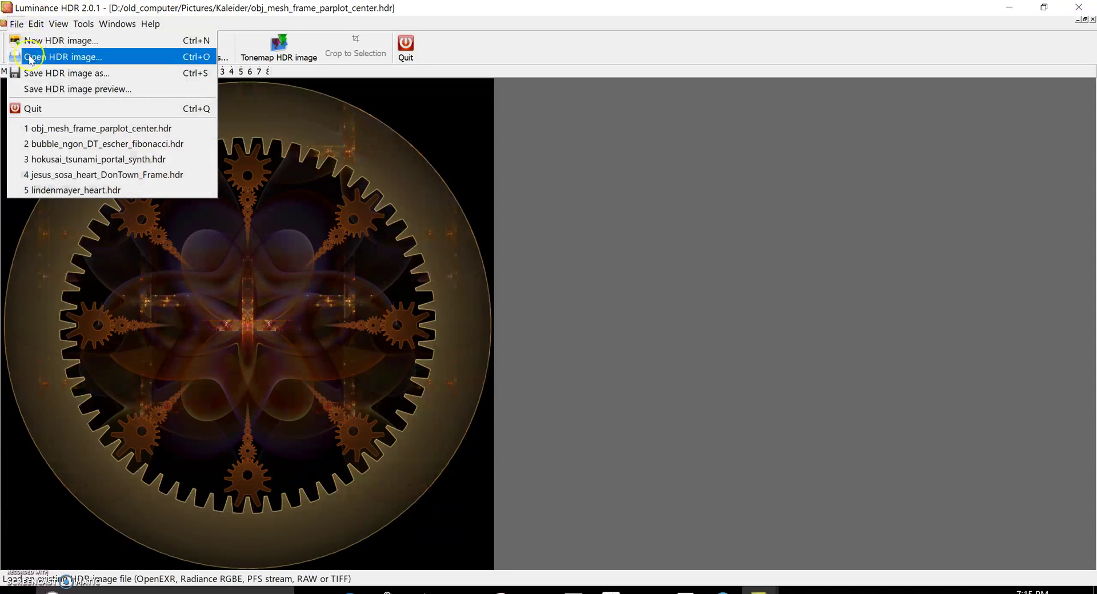
Save the HDR preview as PNG obj_mesh_frame_parplot_center_preview at quality 100
left_click(43, 90)
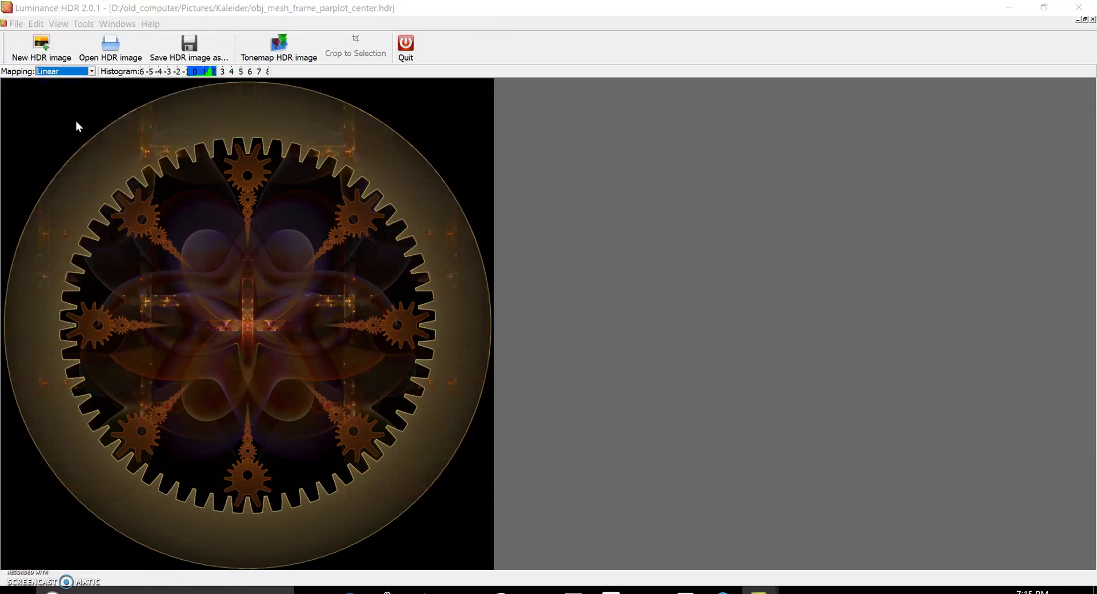
left_click(241, 307)
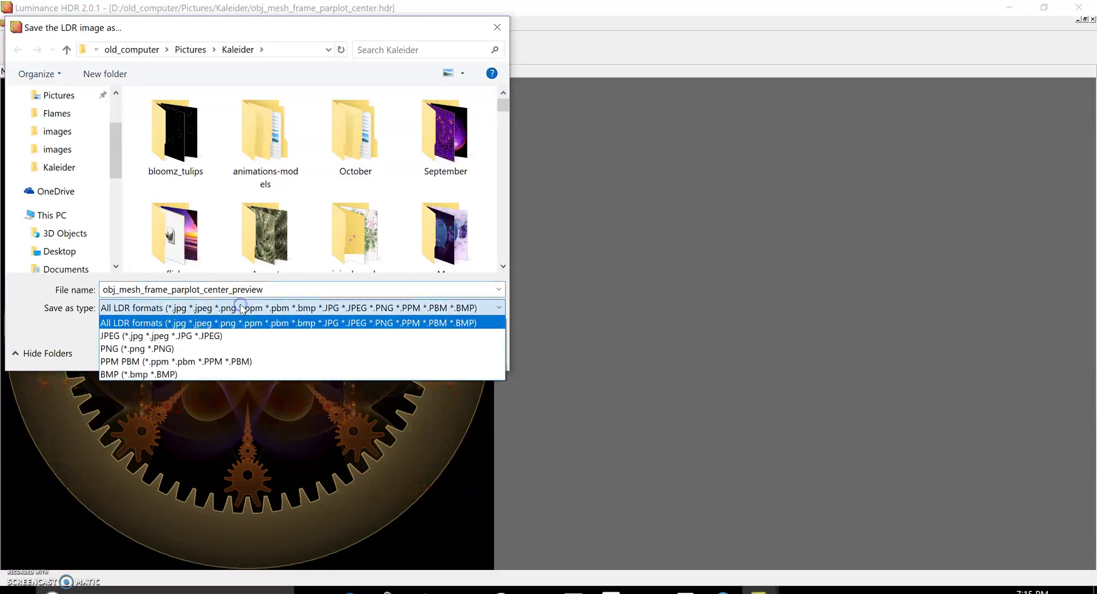
left_click(224, 347)
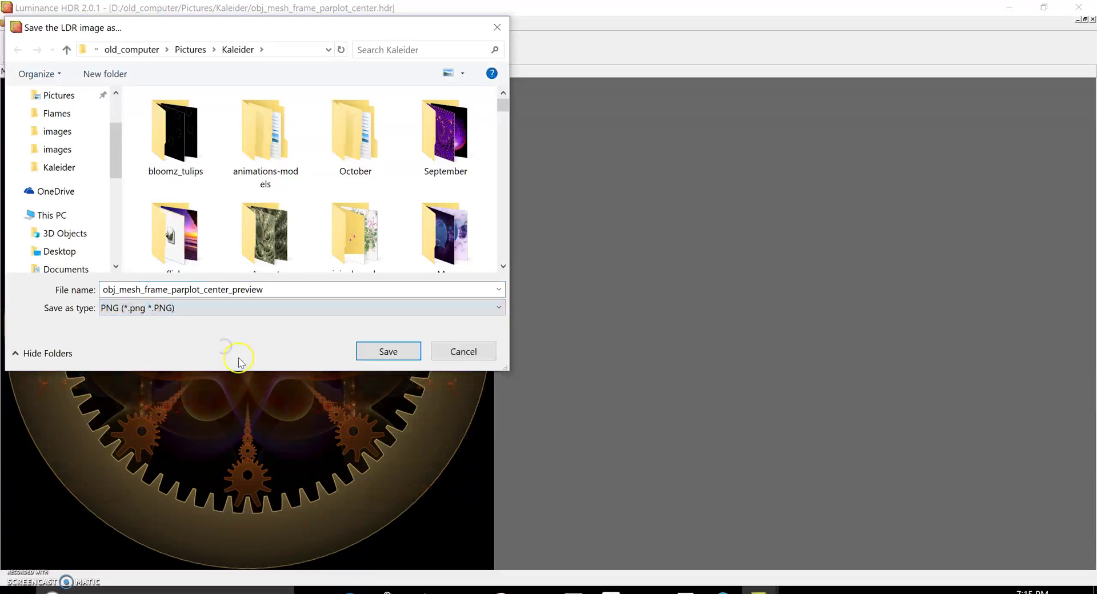
left_click(387, 351)
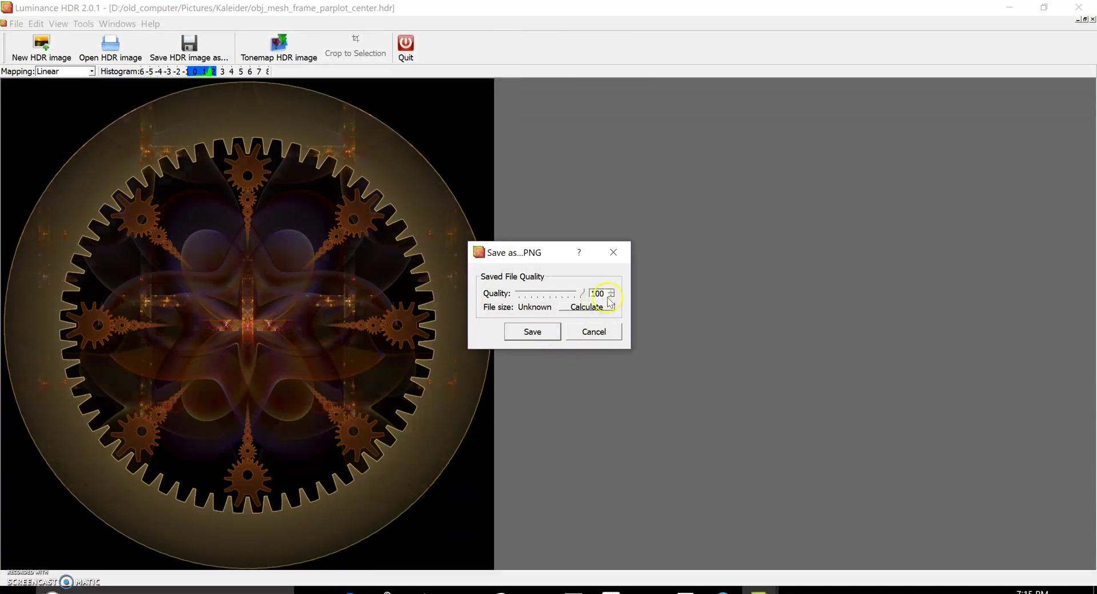
left_click(547, 335)
left_click(544, 307)
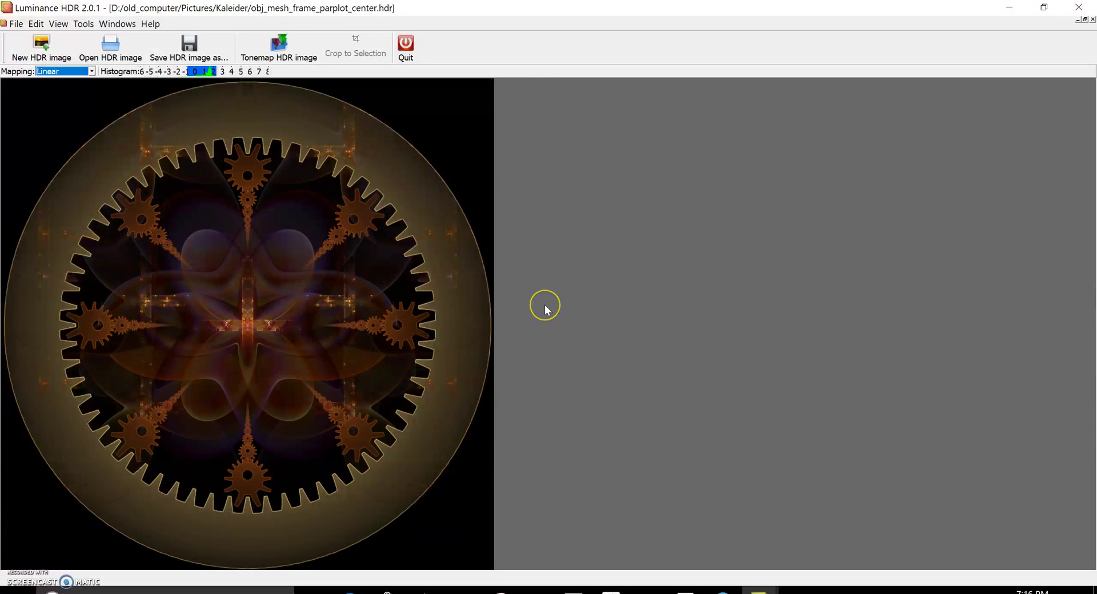
Open the Tonemapping window for the gear image with the Mantiuk '06 operator
left_click(581, 271)
left_click(293, 63)
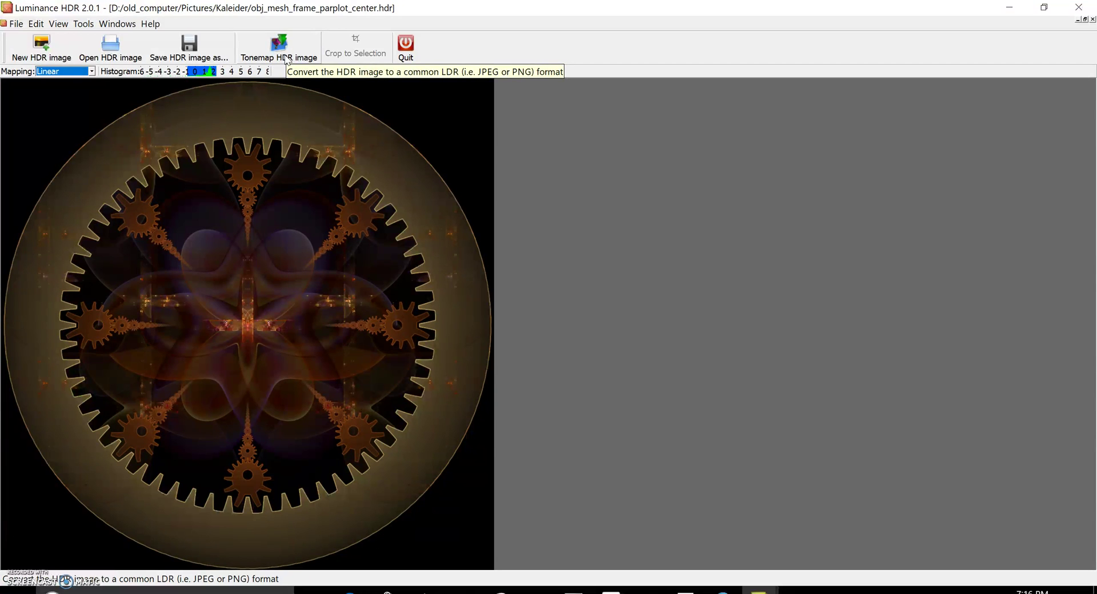
left_click(286, 52)
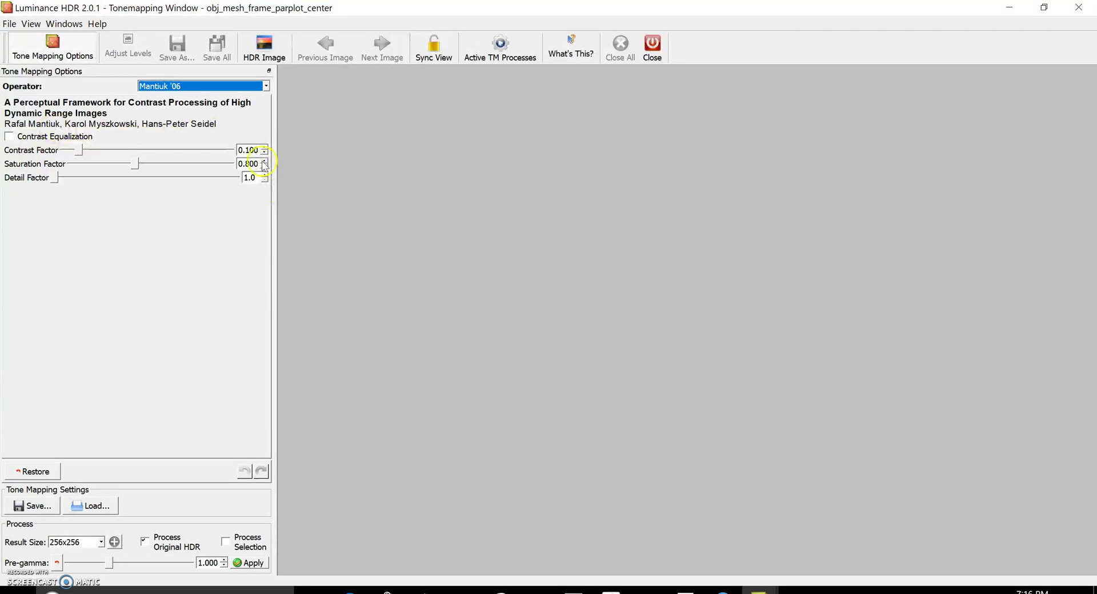
Tone map a 256x256 Mantiuk '06 result with Contrast Factor 0.900 and Saturation Factor 1.800
left_click(245, 151)
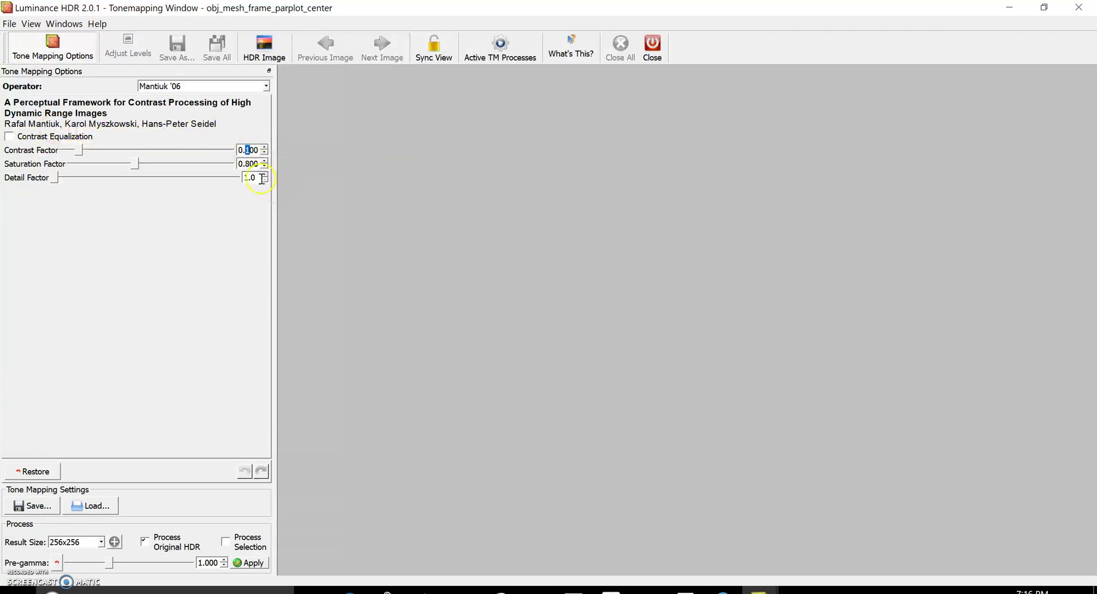
type("9")
left_click_drag(243, 164, 236, 164)
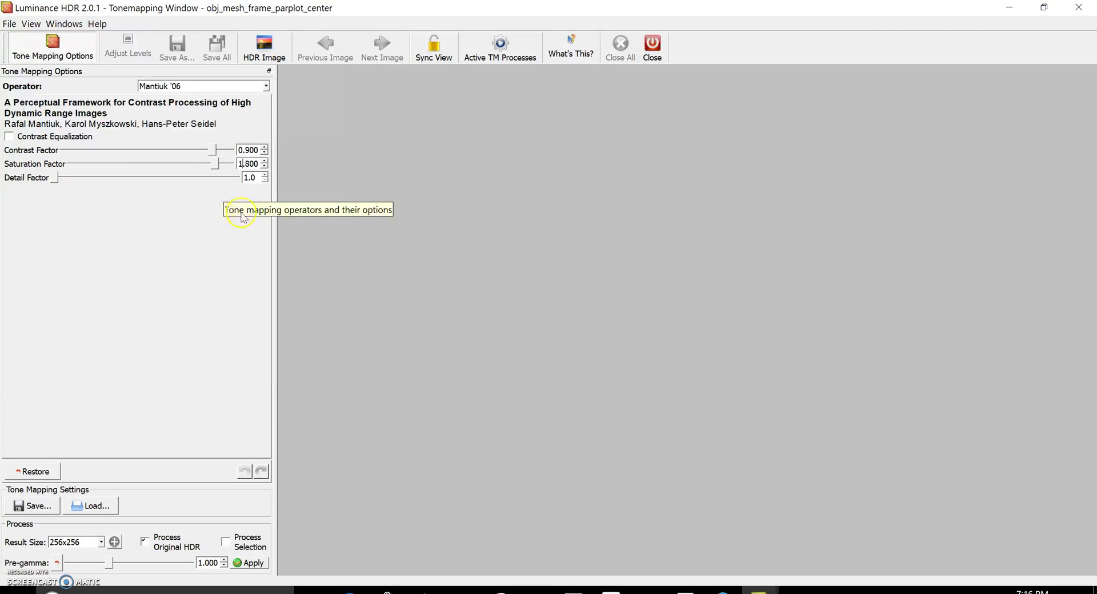
left_click(252, 564)
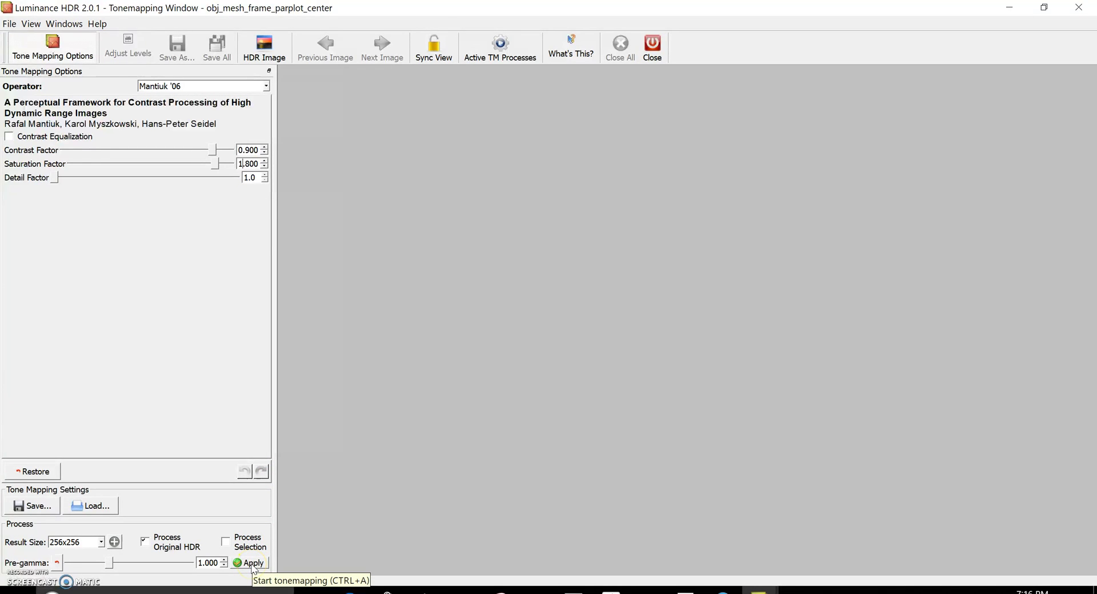
left_click(252, 564)
left_click(372, 323)
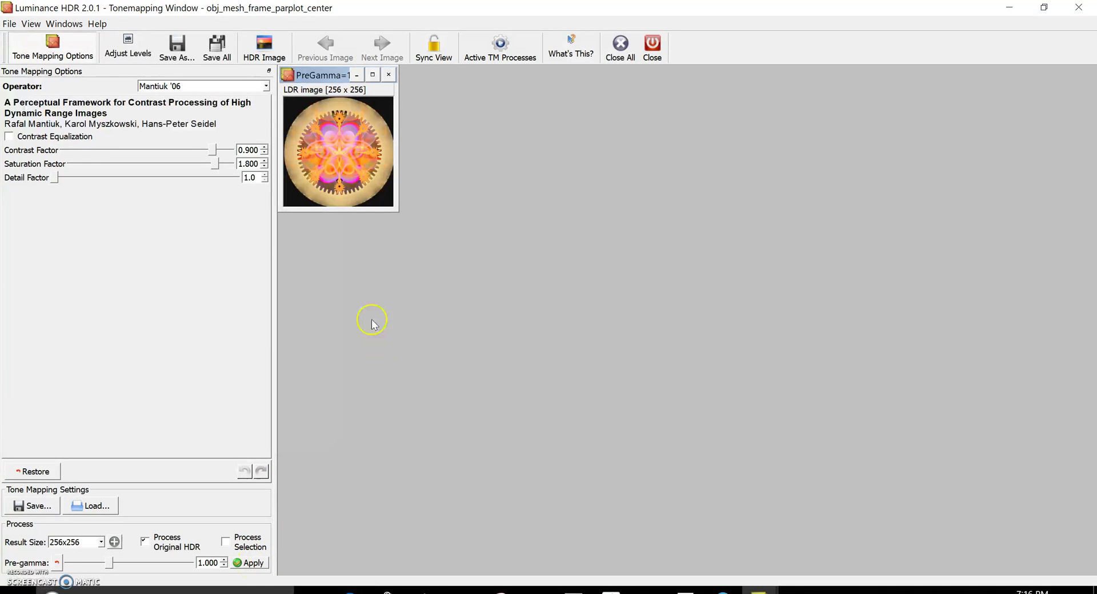
Re-run tone mapping with a higher Detail Factor, then settle it at 3.0
left_click(266, 175)
left_click(253, 564)
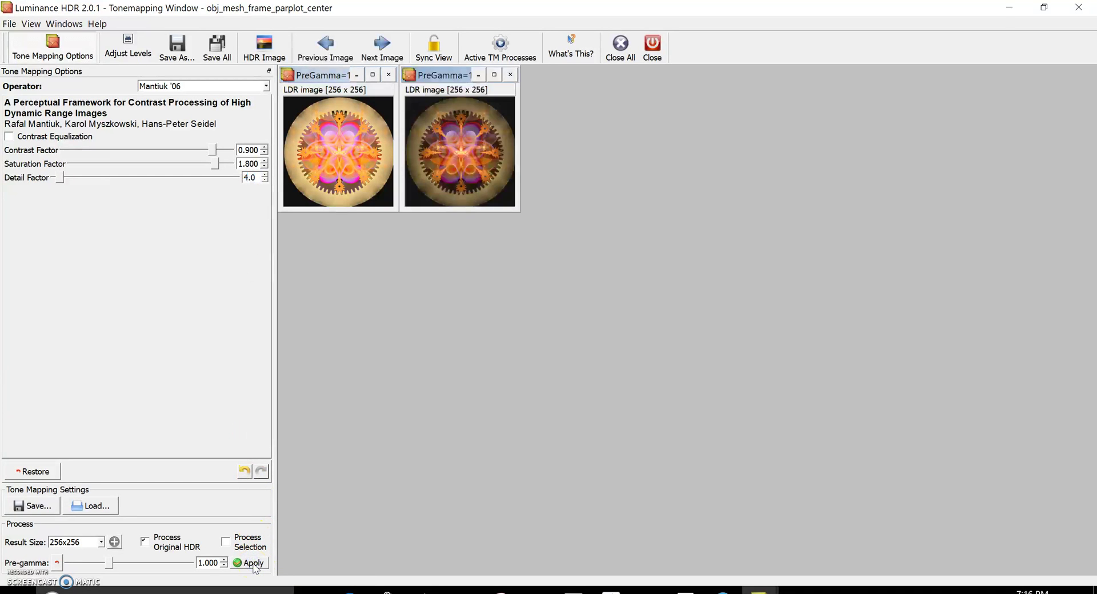
left_click(265, 180)
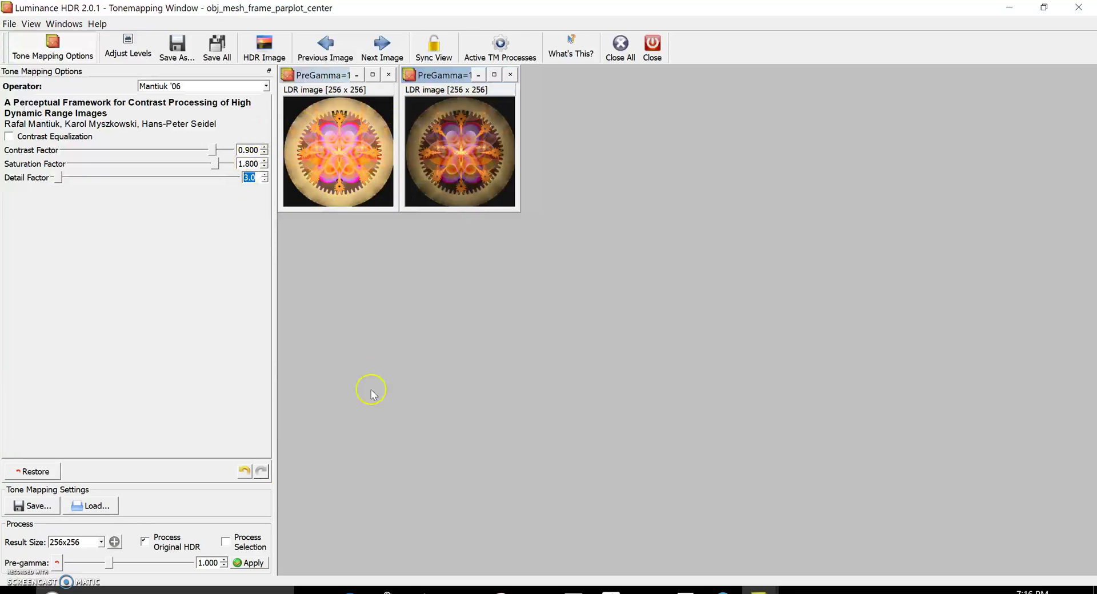
left_click(254, 563)
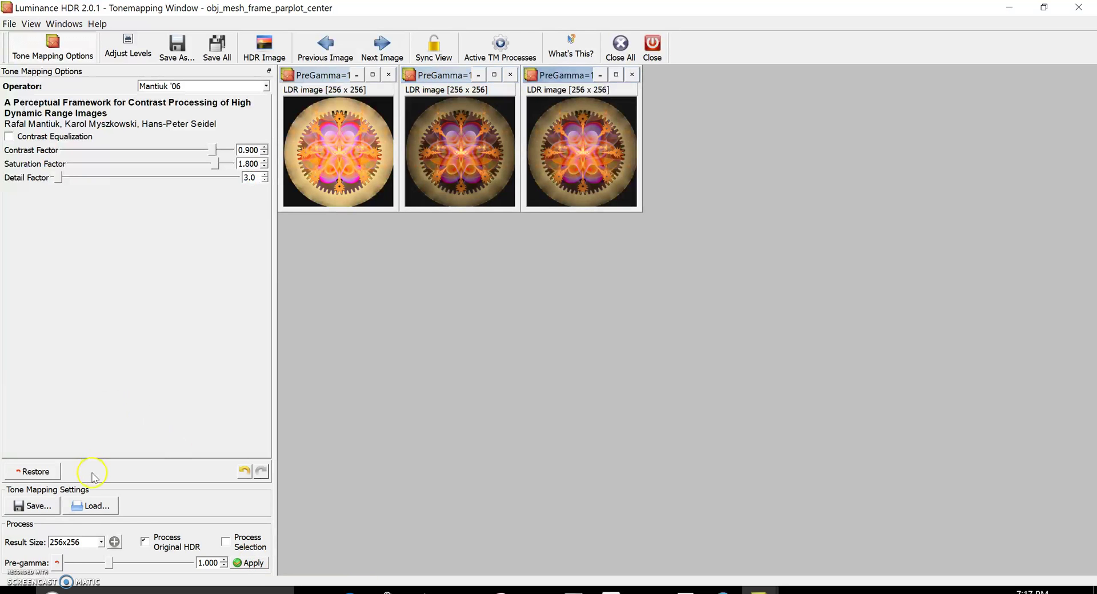
Tone map at 1024x1024 and enlarge the result window to show the whole image
left_click(92, 543)
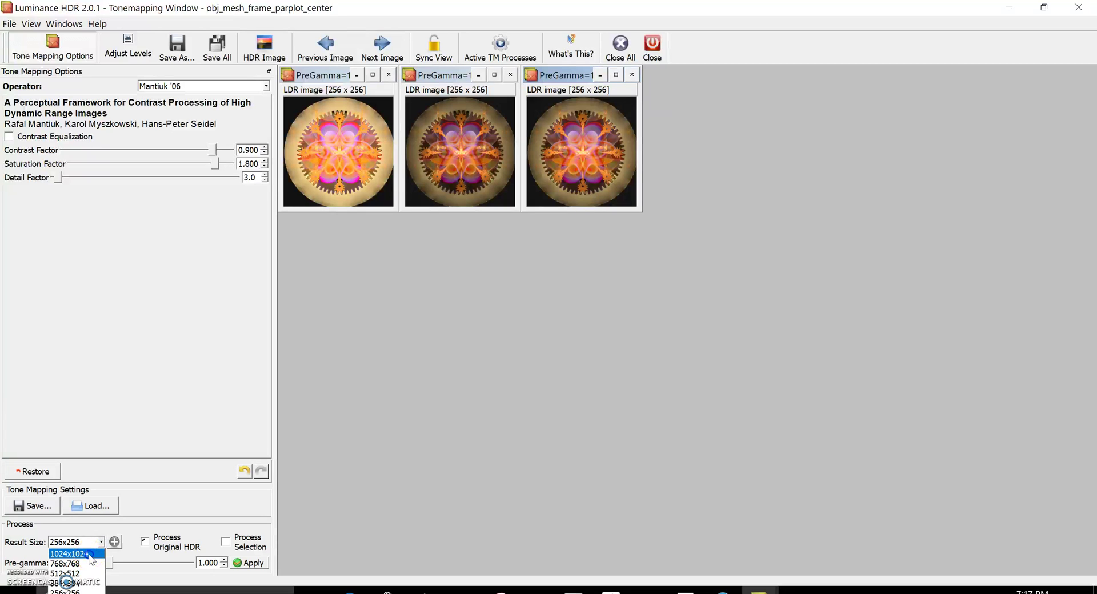
left_click(92, 555)
left_click(26, 547)
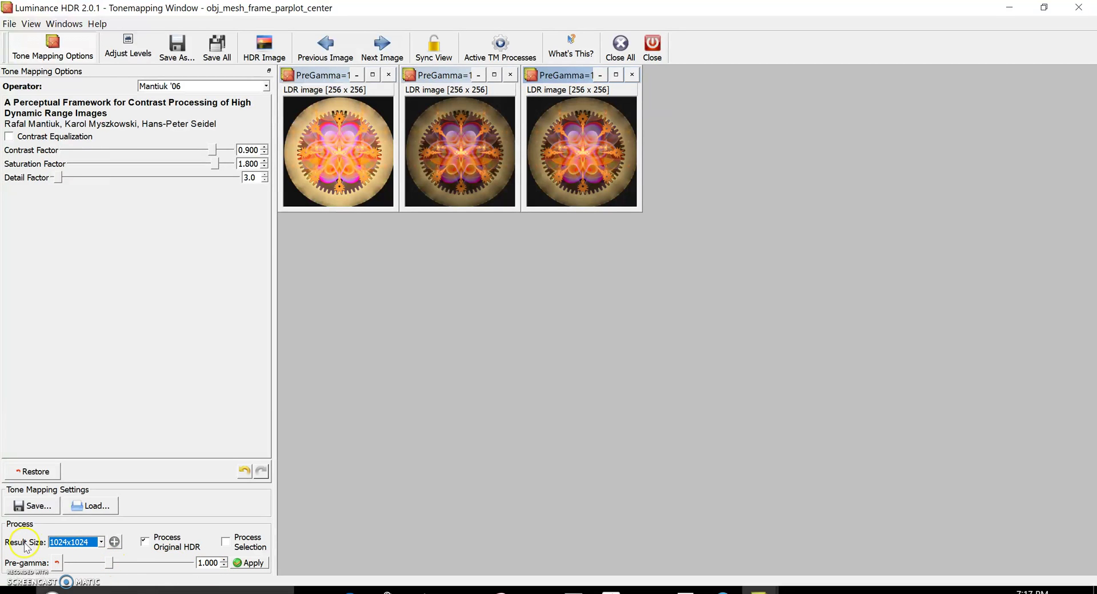
left_click(257, 563)
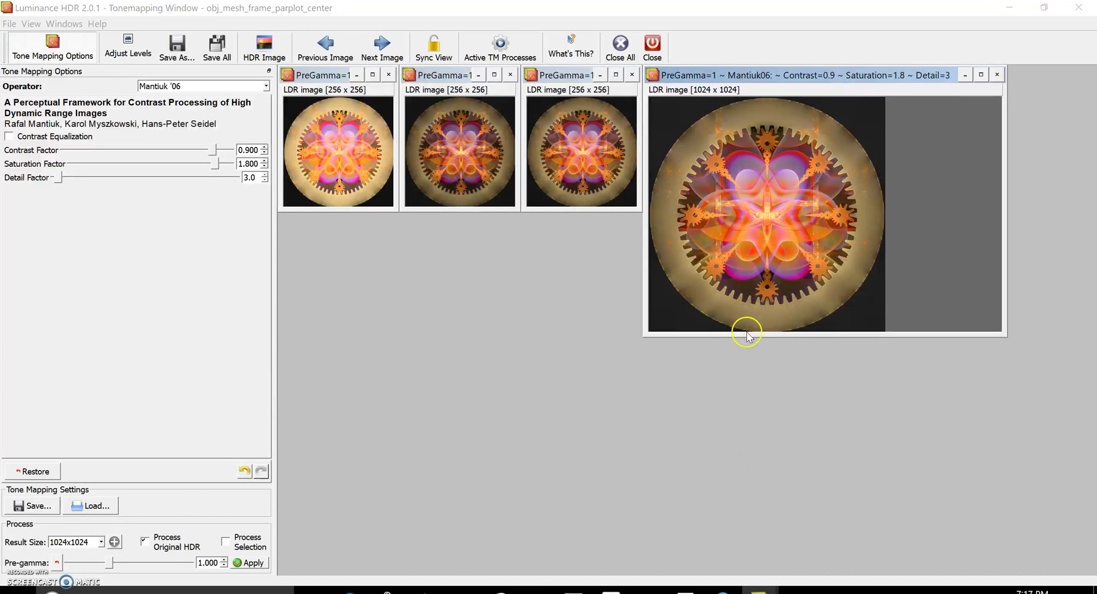
left_click_drag(747, 336, 793, 487)
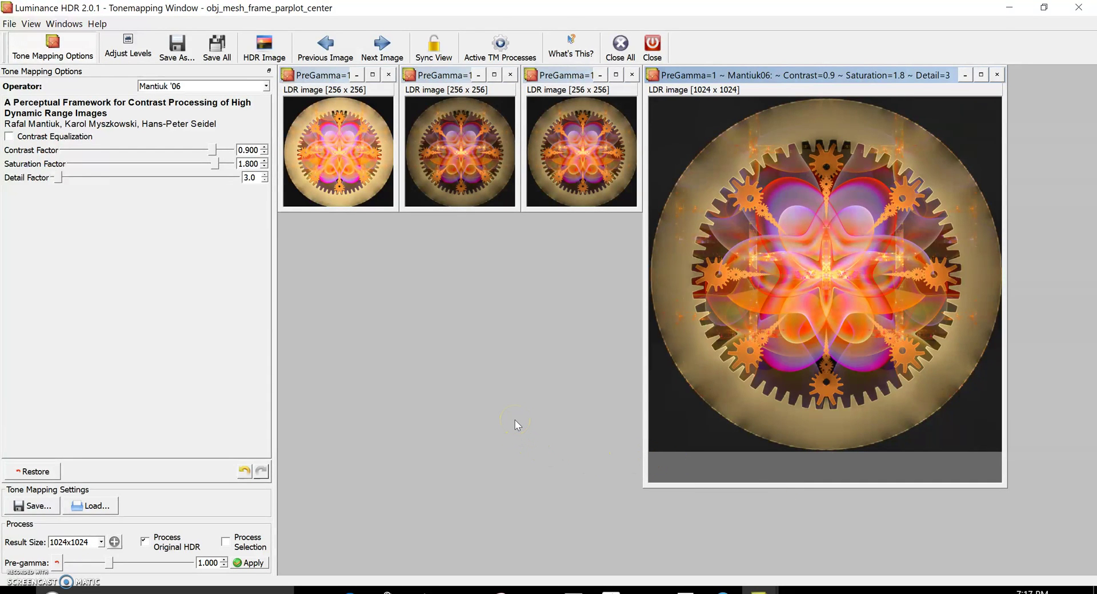
Adjust the 1024x1024 result's levels to clip black 27 and clip white about 225
left_click(129, 41)
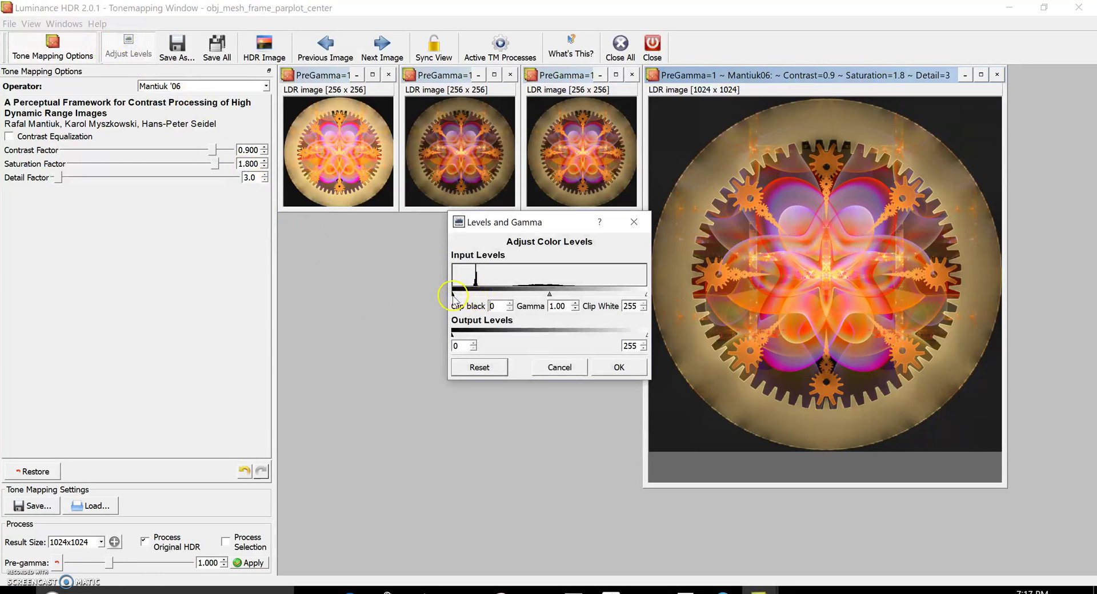
left_click_drag(453, 296, 475, 298)
left_click_drag(476, 303, 475, 299)
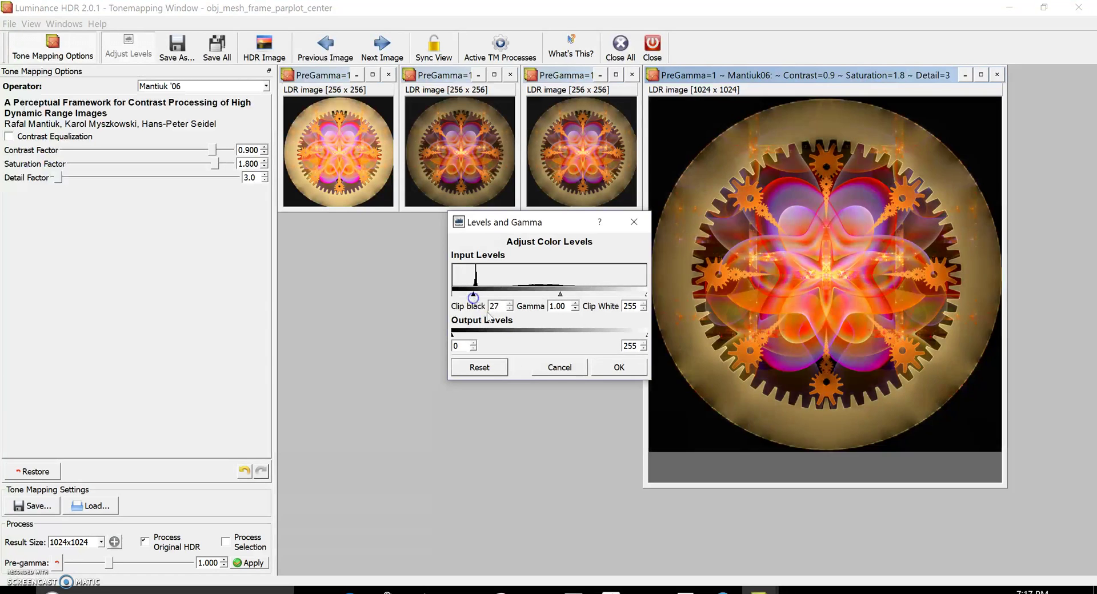
left_click_drag(646, 292, 626, 294)
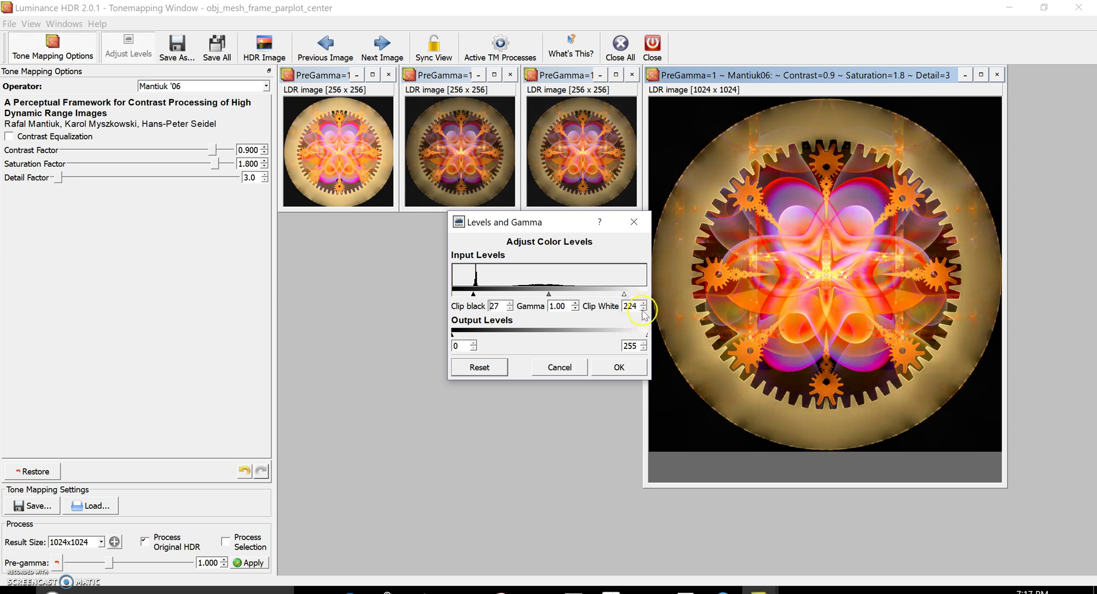
left_click(644, 303)
Apply the levels and save the 1024x1024 result as a PNG at quality 100
left_click(620, 368)
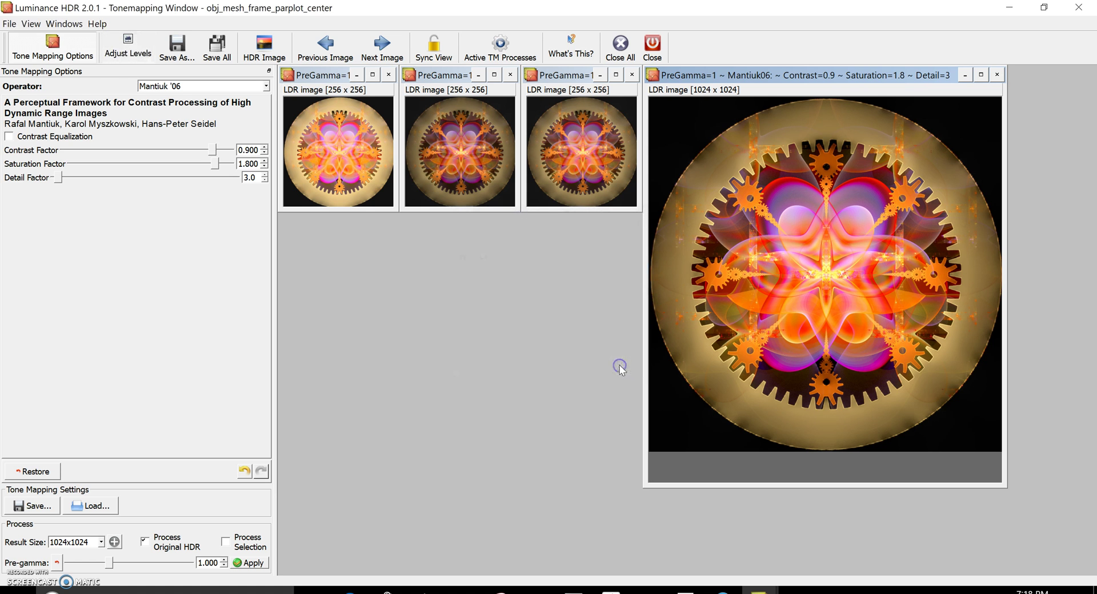
left_click(177, 46)
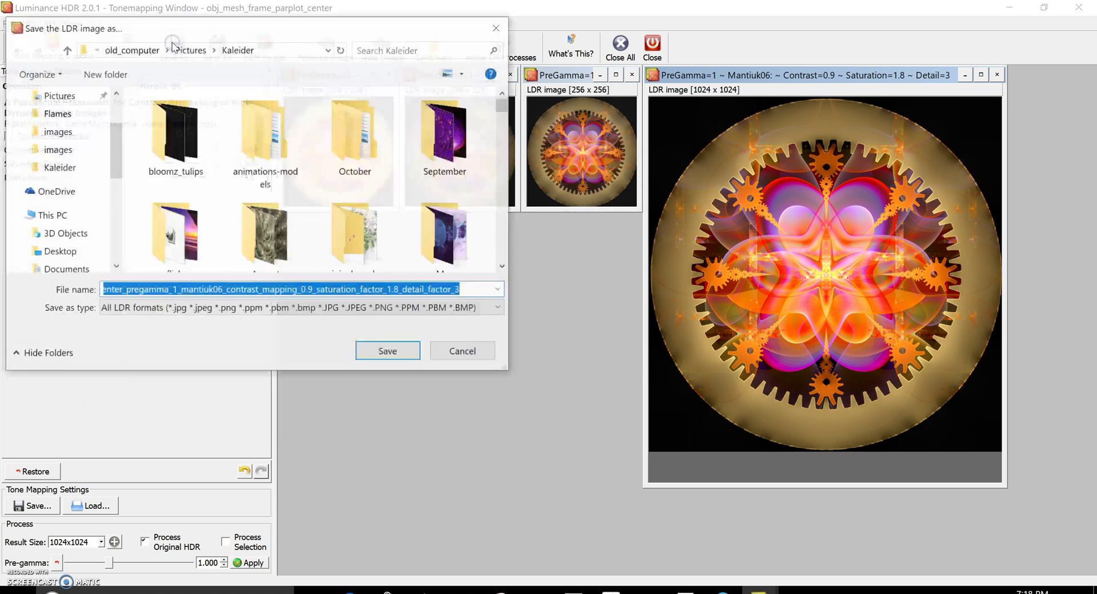
left_click(279, 308)
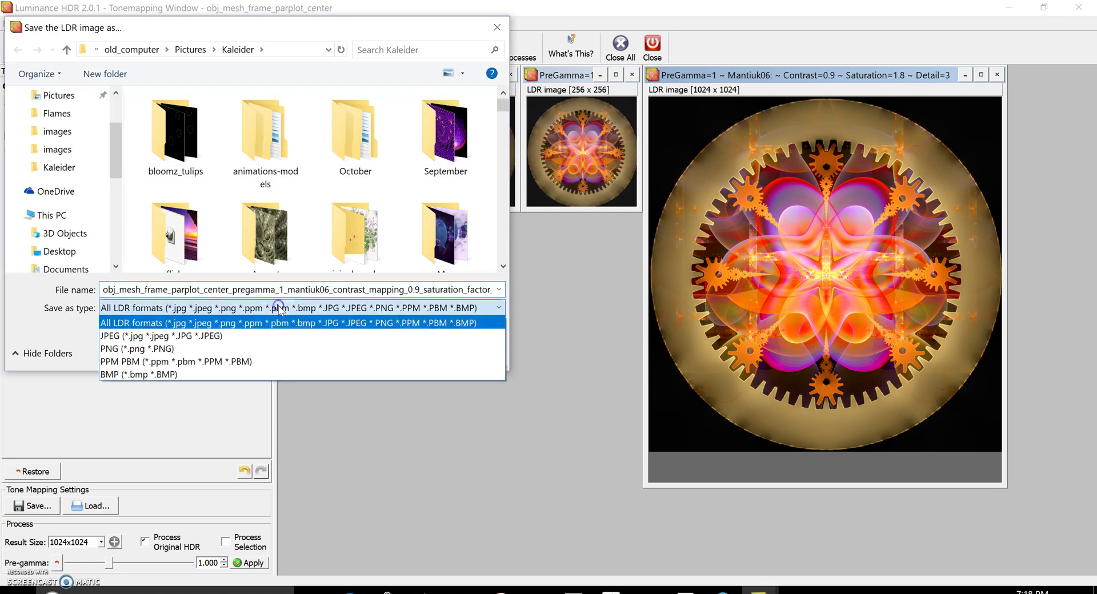
left_click(254, 348)
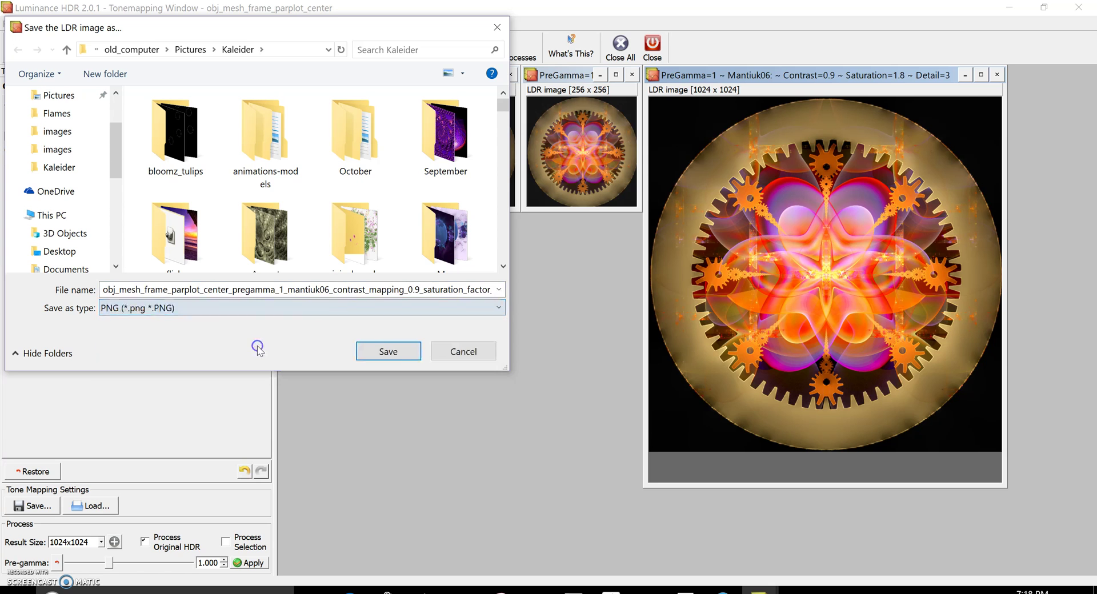
left_click(391, 351)
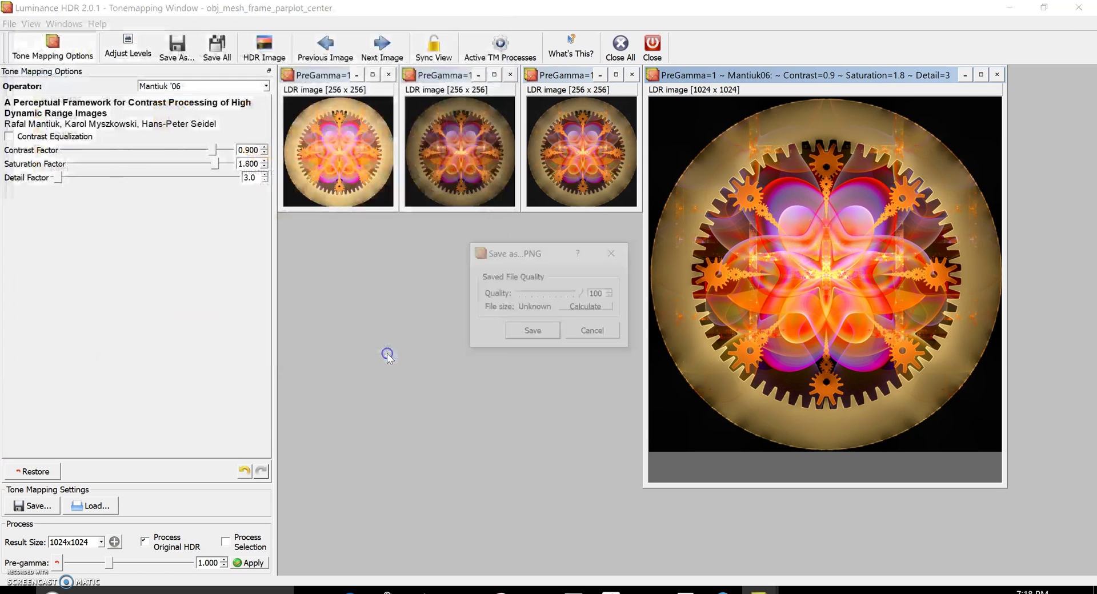
left_click(530, 332)
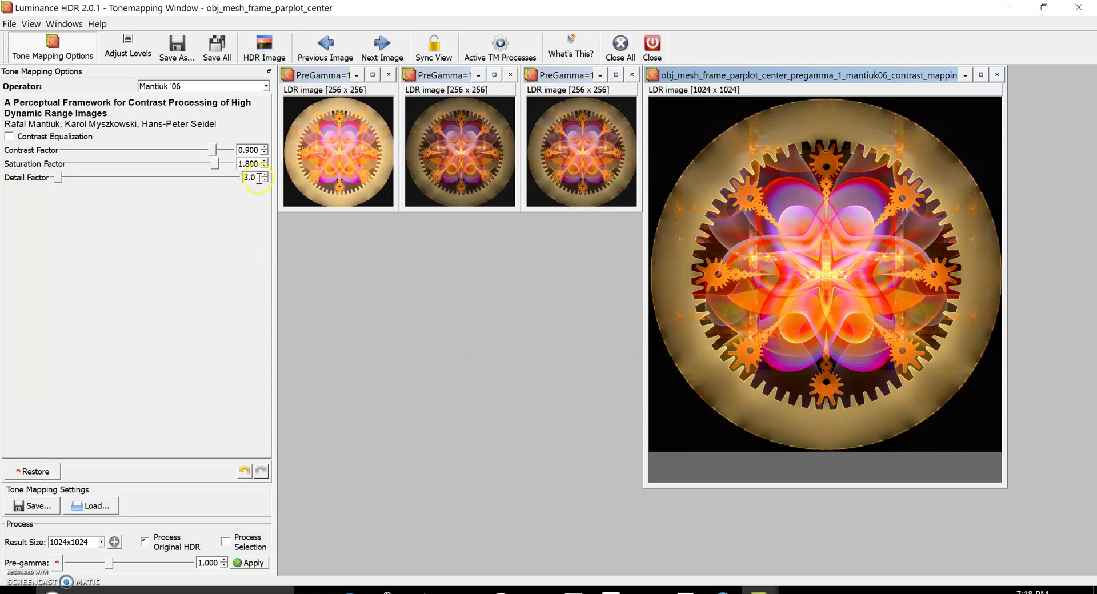
Create a Detail Factor 90 result, enlarge its window, and open Levels and Gamma
type("90")
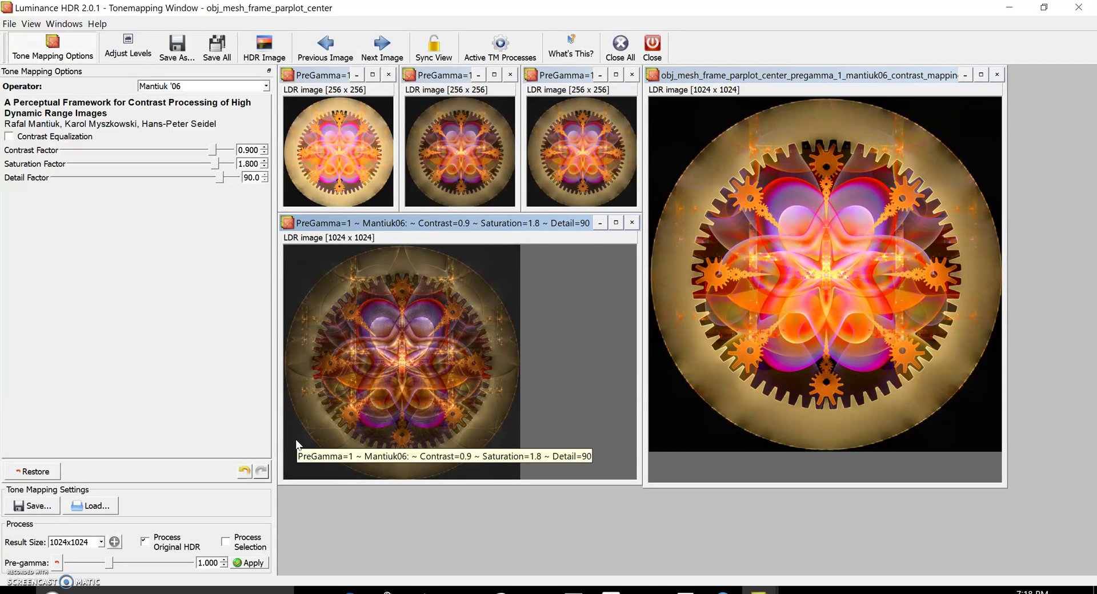
left_click_drag(411, 223, 482, 84)
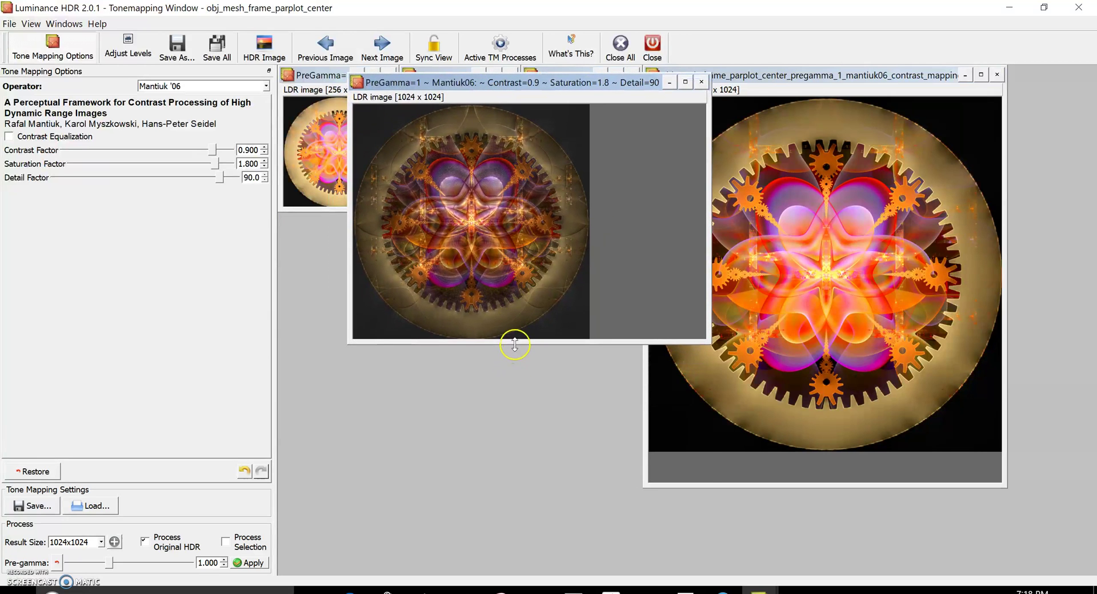
left_click_drag(516, 345, 543, 503)
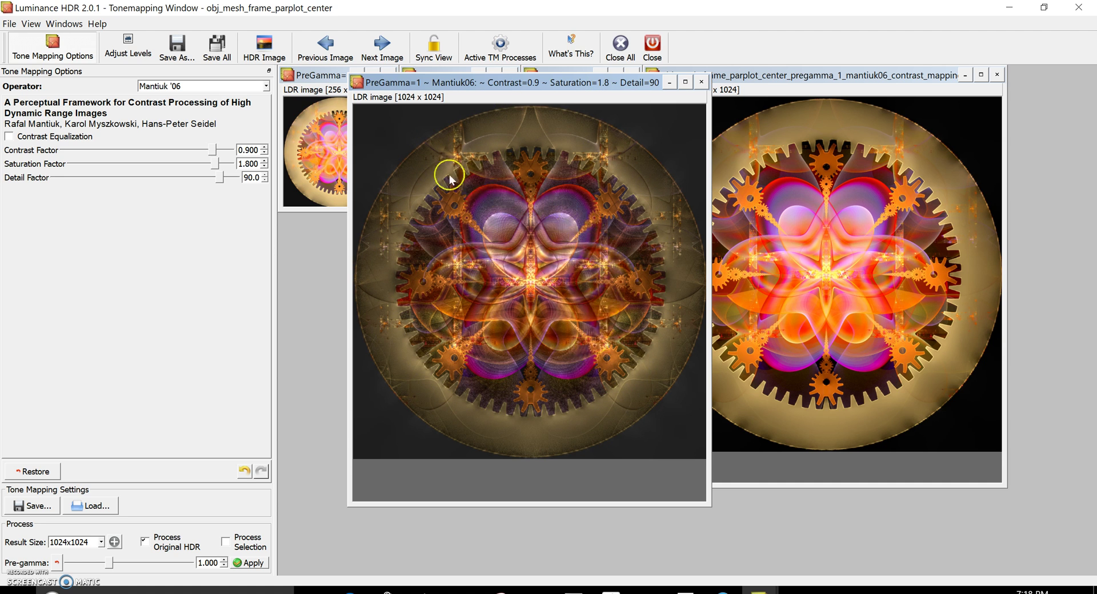
left_click(129, 45)
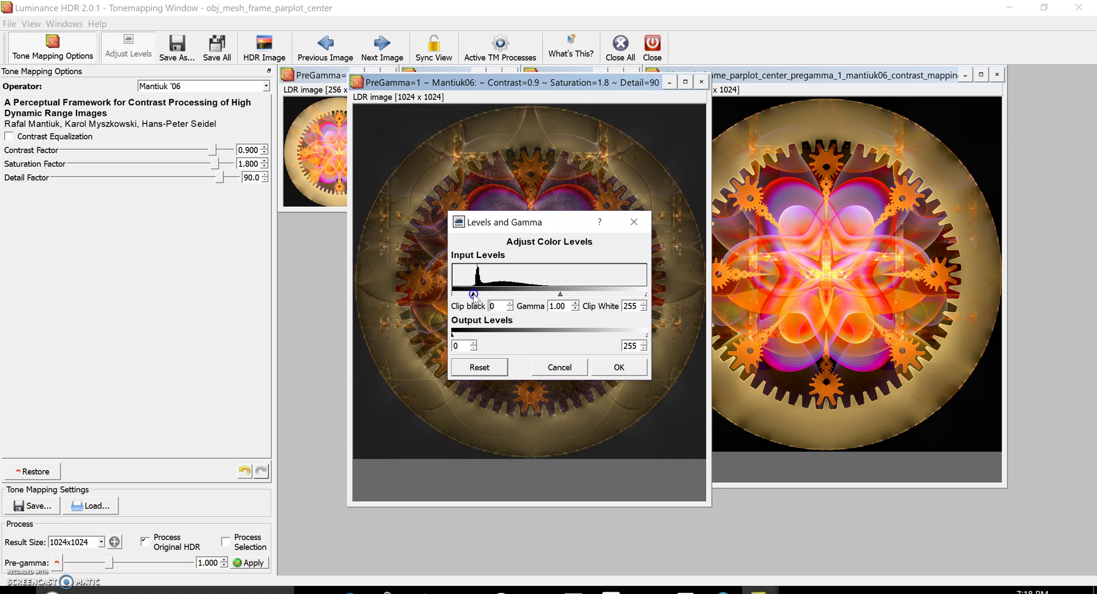
Set clip black to 27 and clip white to 228 on the detail-90 result
left_click_drag(474, 295, 474, 296)
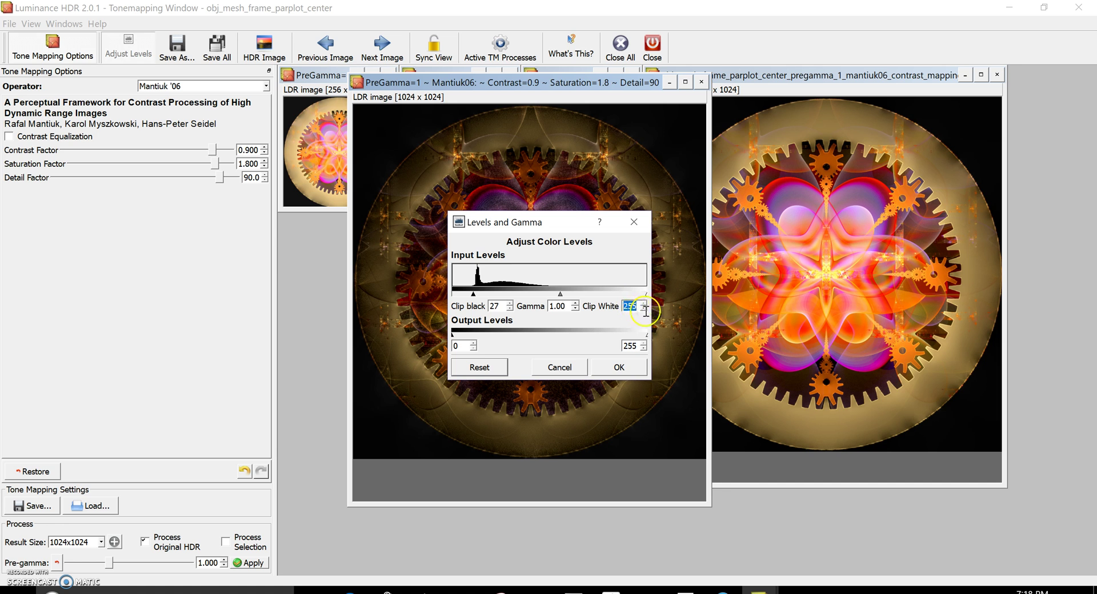
type("228")
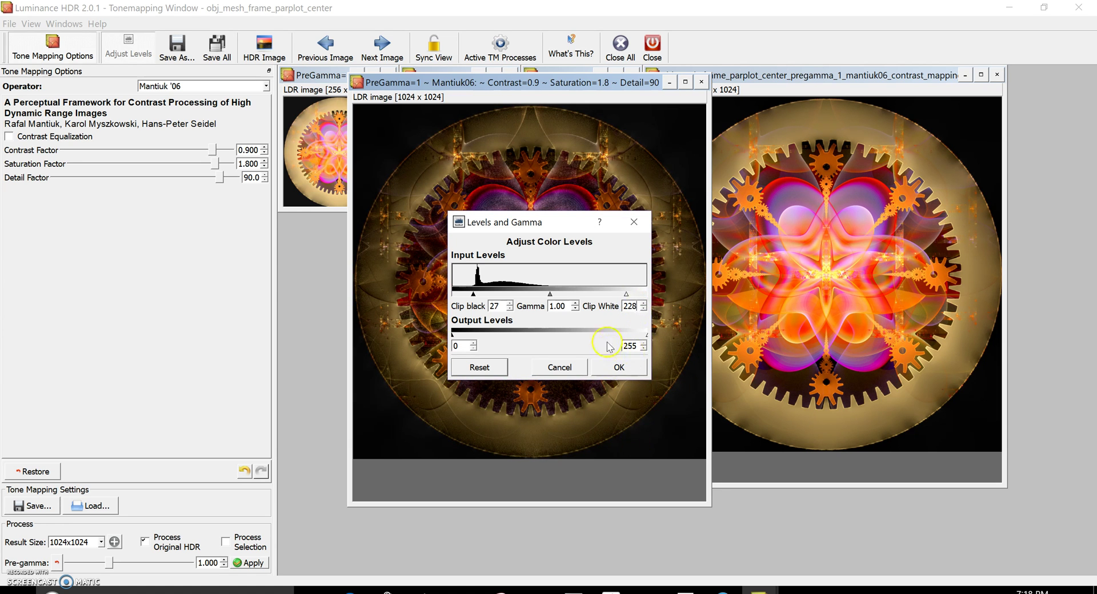
left_click(616, 369)
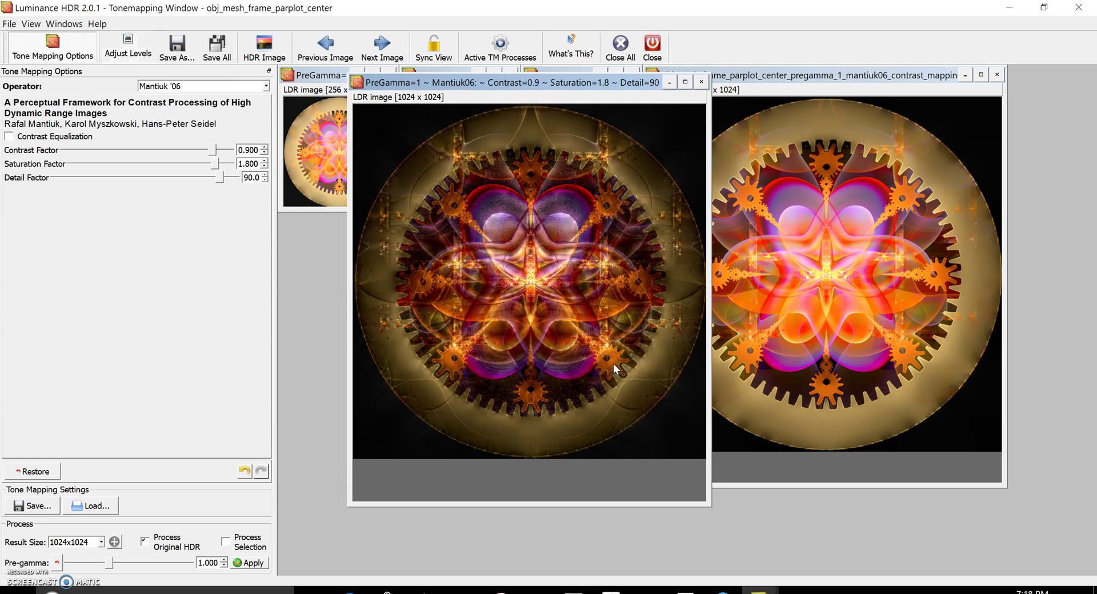
Save the detail-90 result as a PNG at quality 100, then bring up the Kaleider folder
left_click(178, 57)
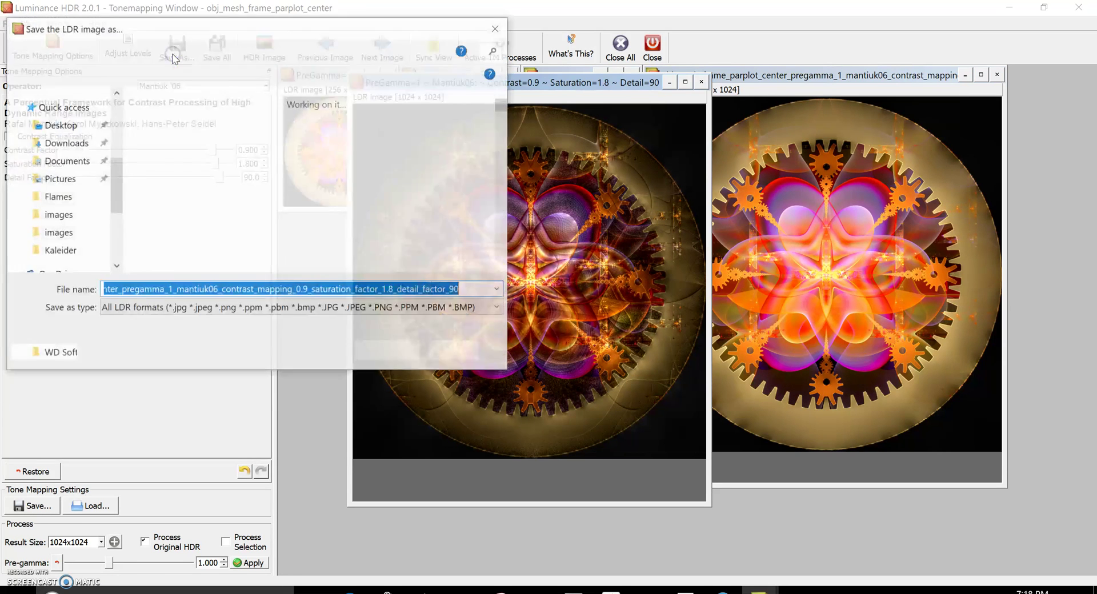
left_click(252, 315)
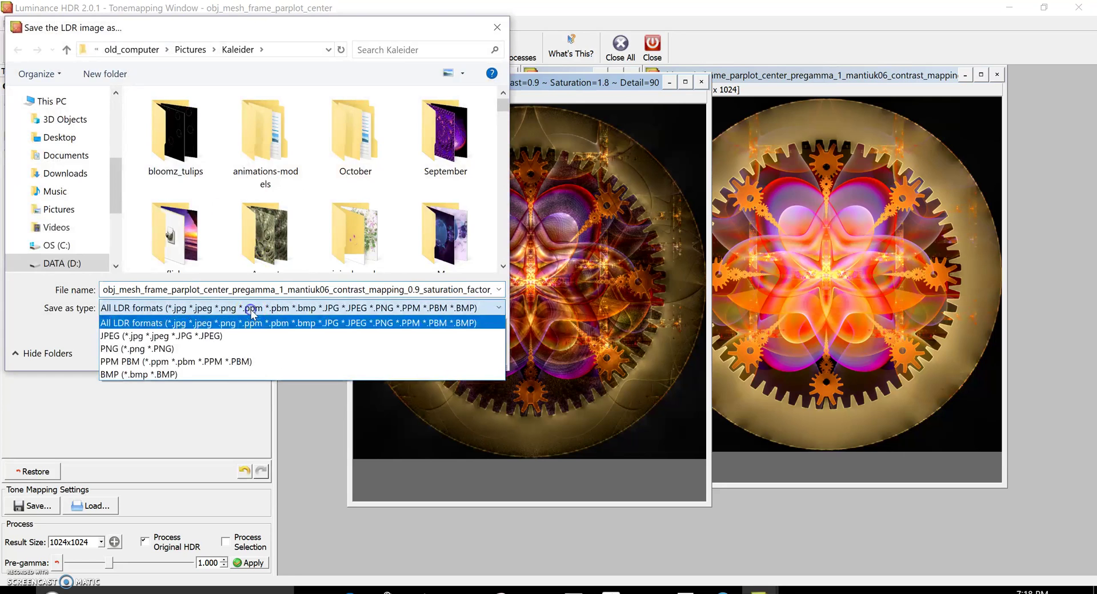
left_click(238, 346)
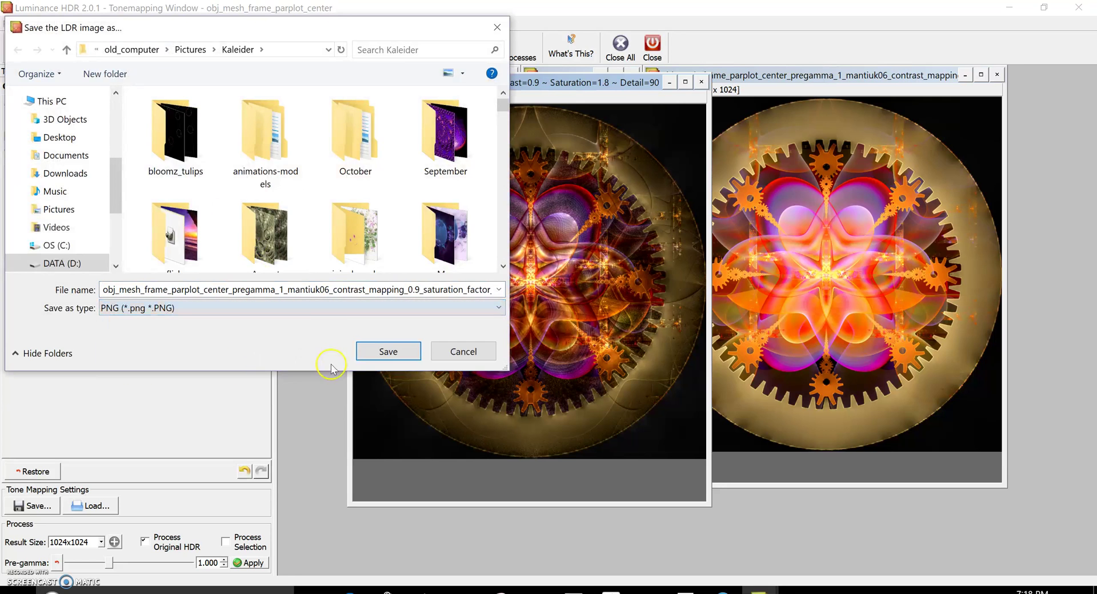
left_click(386, 350)
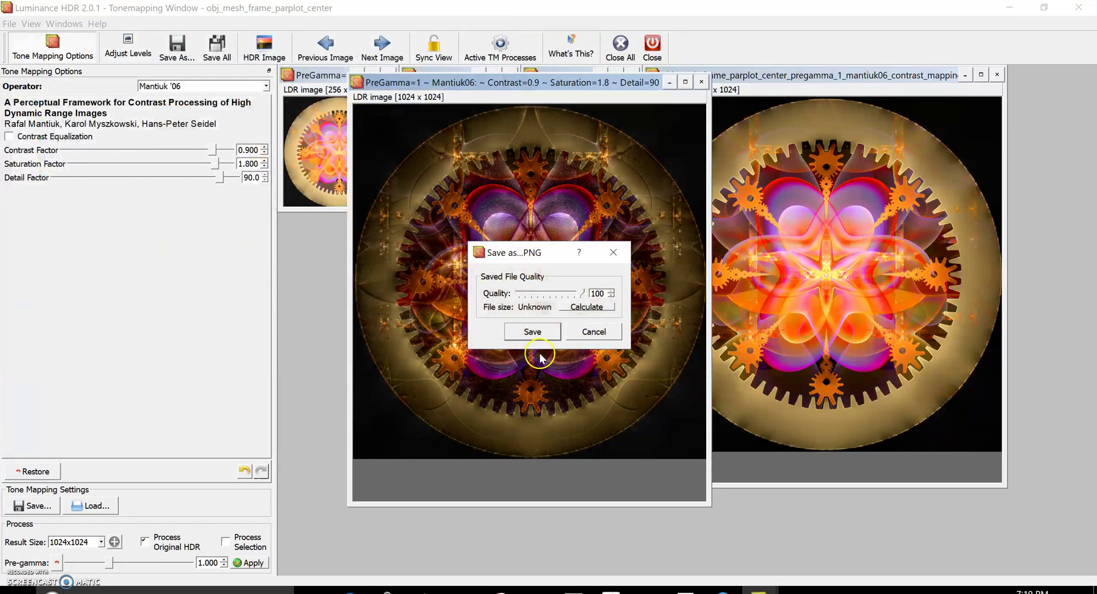
left_click(545, 330)
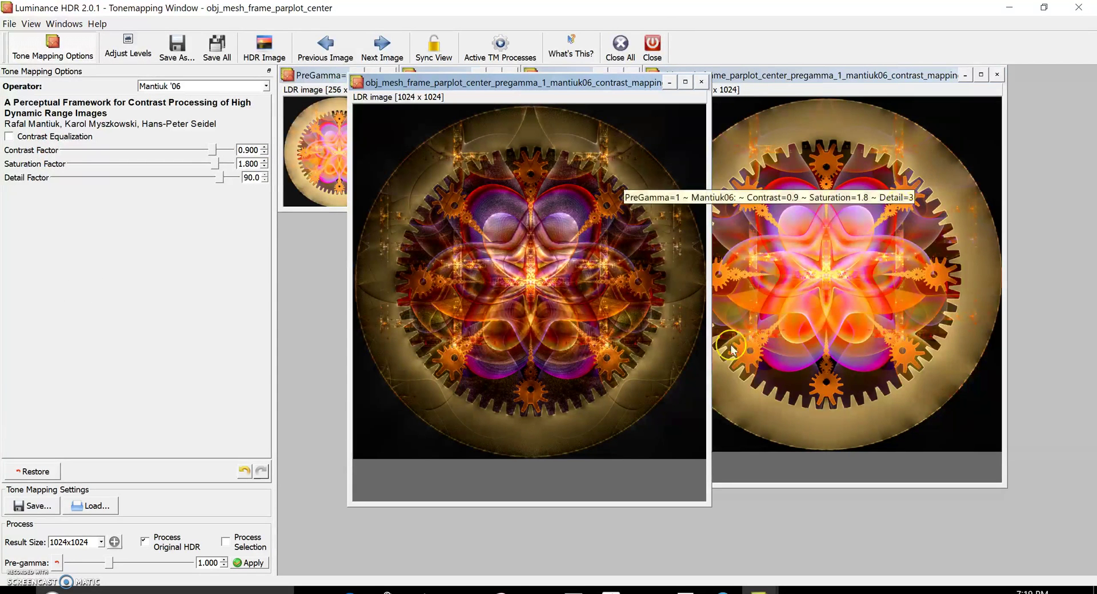
mouse_move(537, 591)
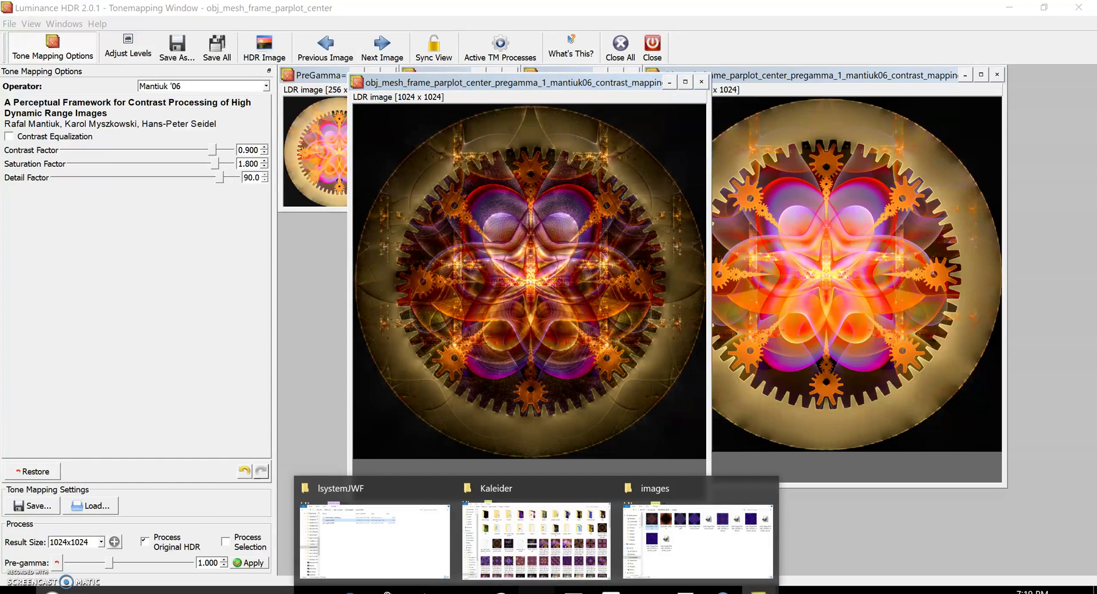
left_click(542, 532)
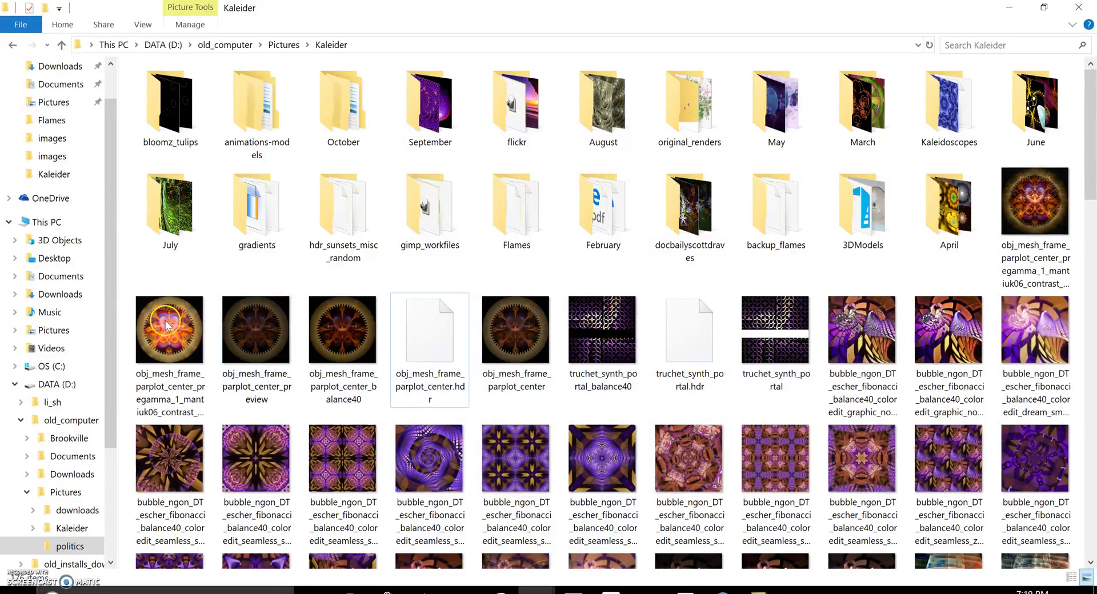